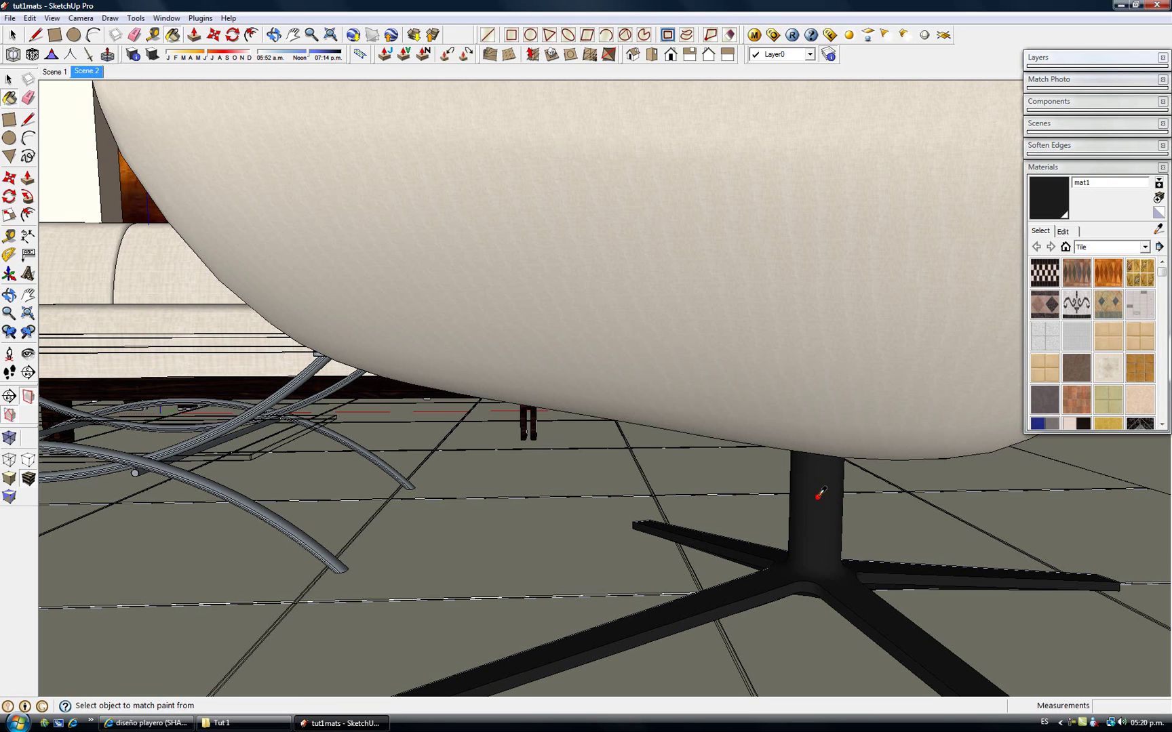
Import chrome_shiny.vismat into mat1 to make the chair base reflective chrome
left_click(755, 35)
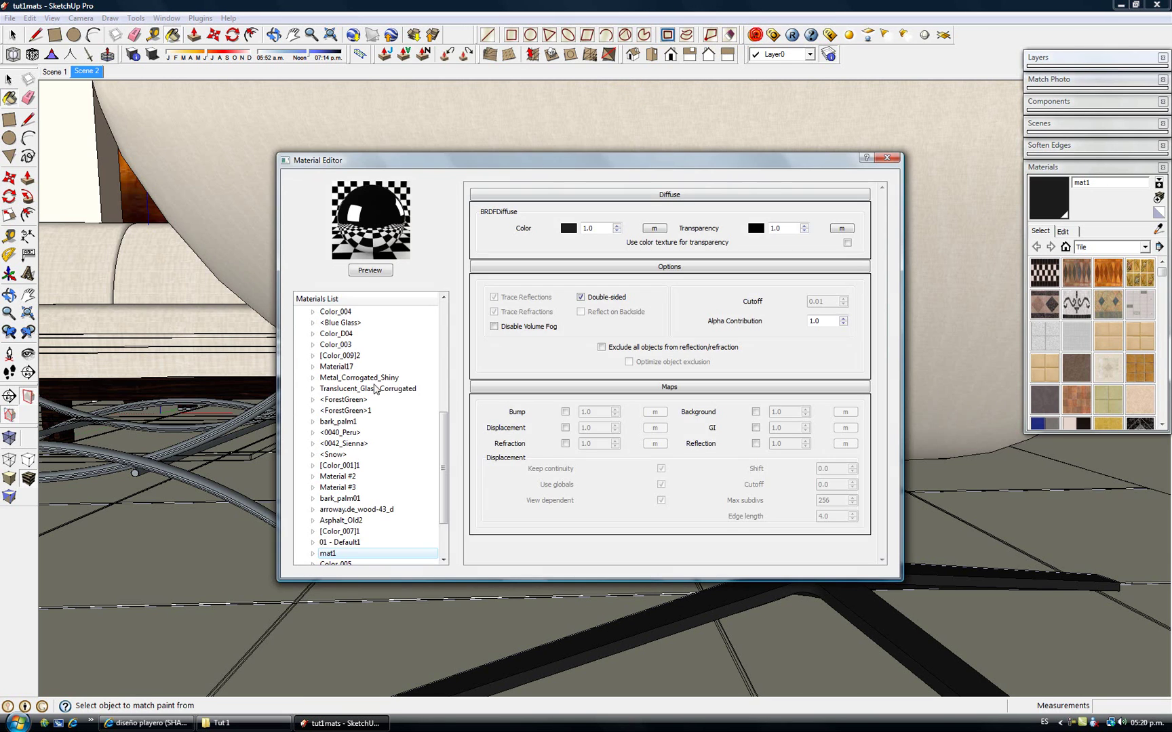
right_click(351, 552)
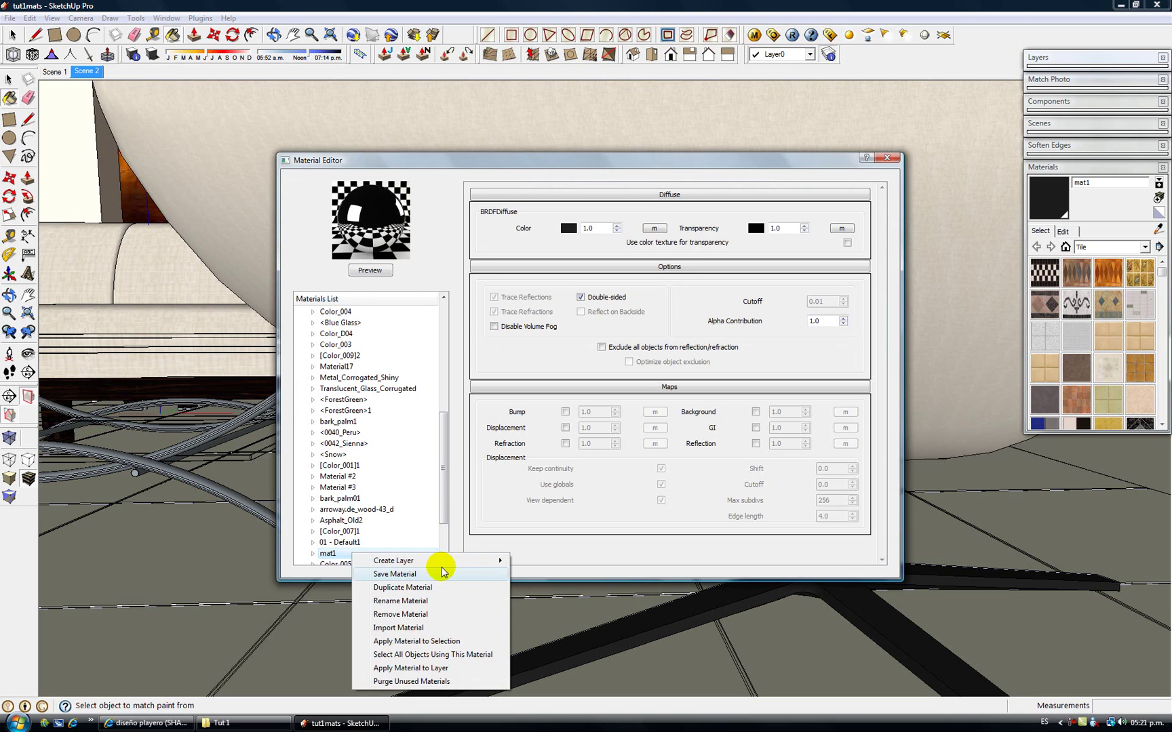
left_click(474, 628)
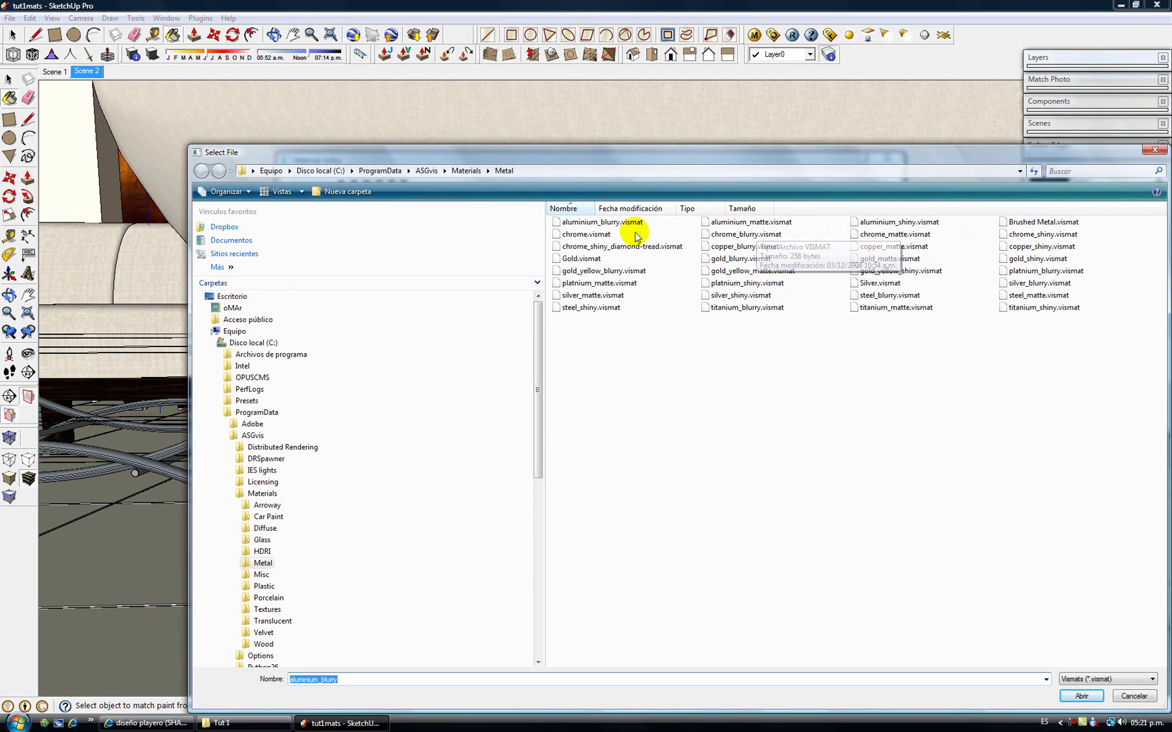
mouse_move(587, 234)
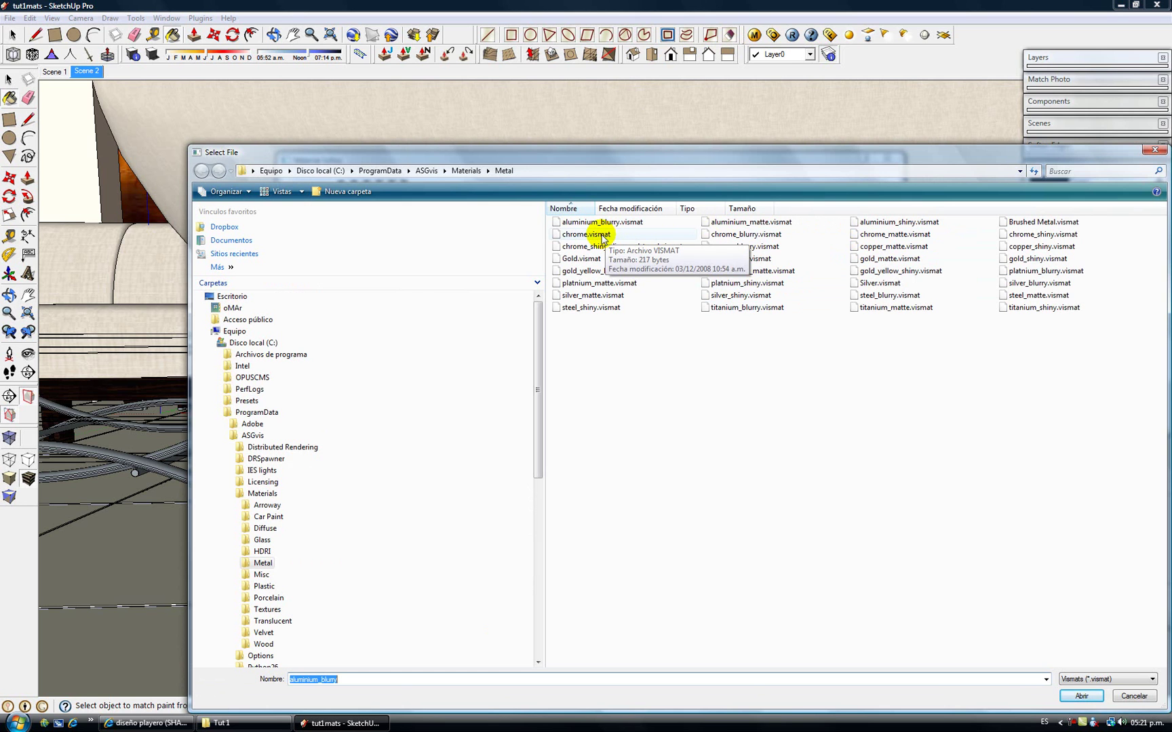
left_click(1041, 234)
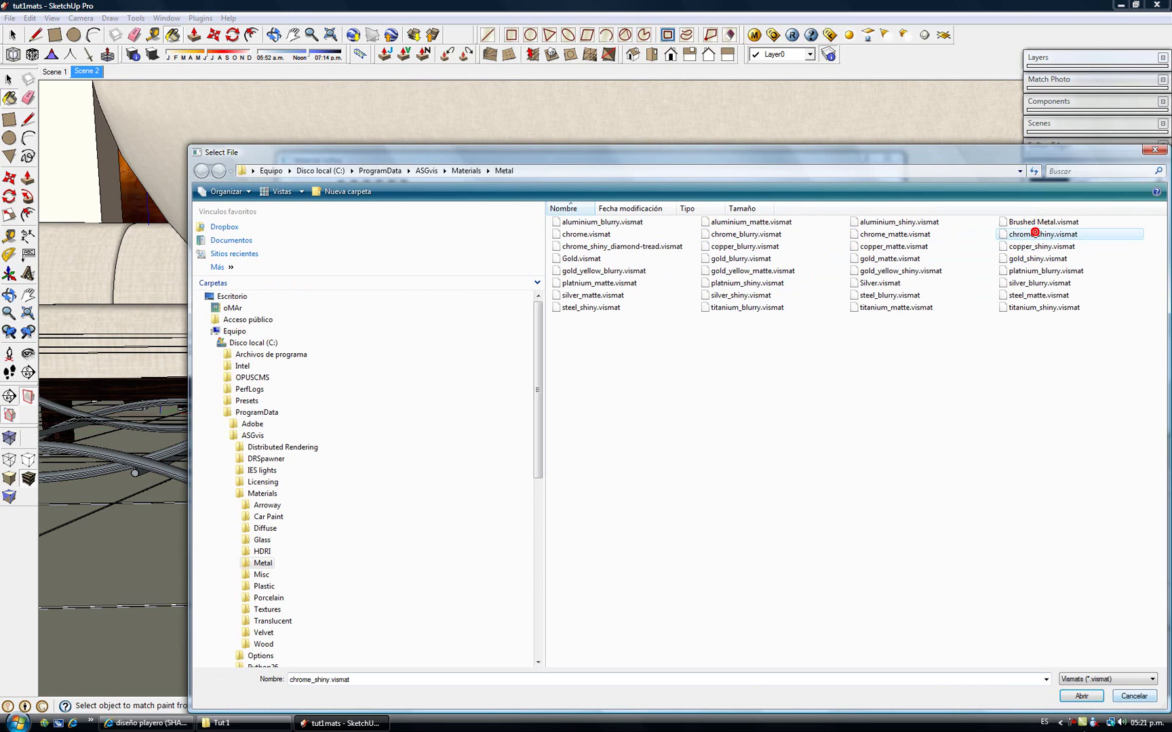
left_click(1083, 697)
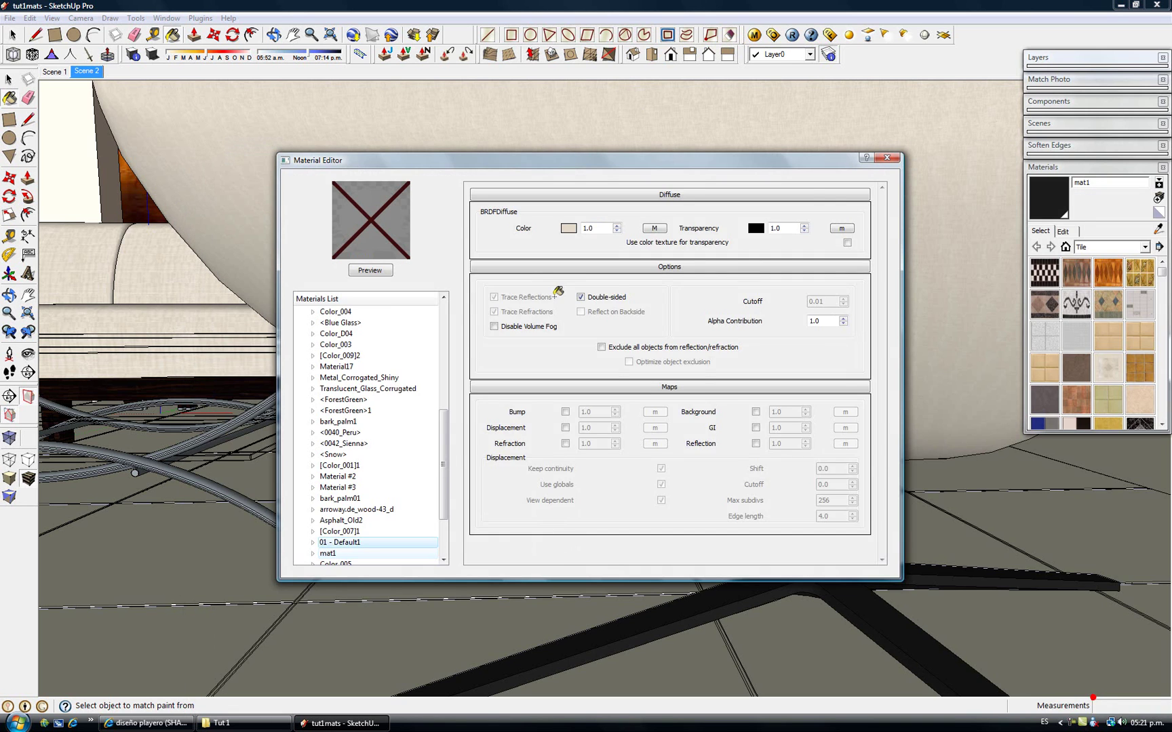
left_click(886, 160)
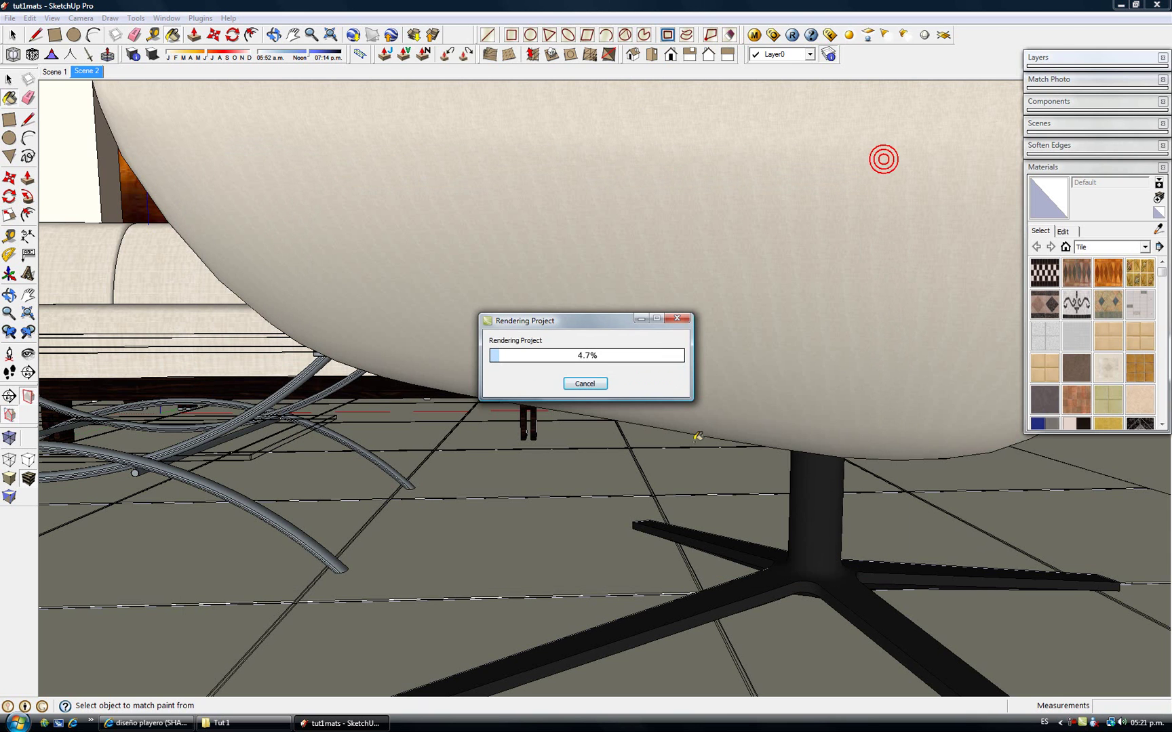
Dismiss the render progress window, orbit toward the dining table, and bring up the Tut 1 folder
left_click(641, 319)
key("o")
scroll(640, 418, "down", 2)
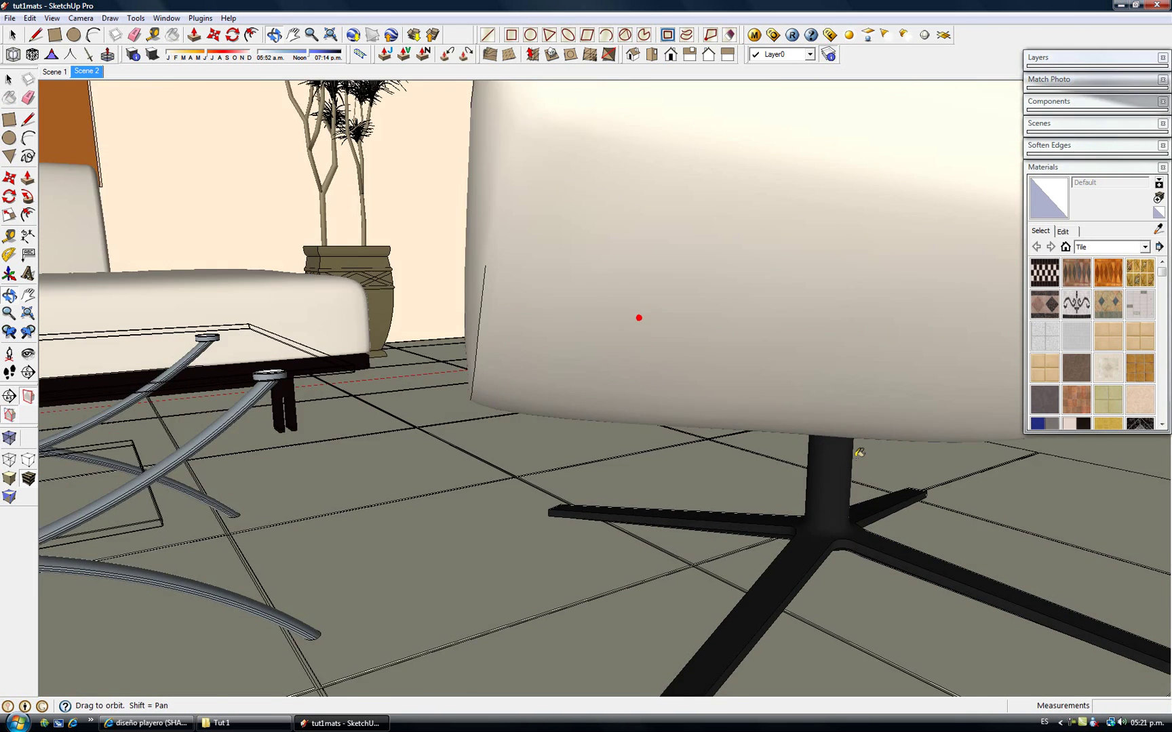
scroll(641, 418, "down", 1)
scroll(858, 458, "down", 2)
scroll(780, 452, "down", 2)
mouse_move(781, 452)
middle_mouse_down()
mouse_move(642, 417)
mouse_move(798, 440)
mouse_move(581, 412)
mouse_move(730, 403)
mouse_move(470, 396)
mouse_move(486, 439)
mouse_move(446, 440)
mouse_move(460, 426)
mouse_move(497, 465)
mouse_move(489, 455)
middle_mouse_up()
mouse_move(589, 460)
middle_mouse_down()
mouse_move(641, 463)
mouse_move(558, 467)
mouse_move(617, 474)
mouse_move(623, 449)
middle_mouse_up()
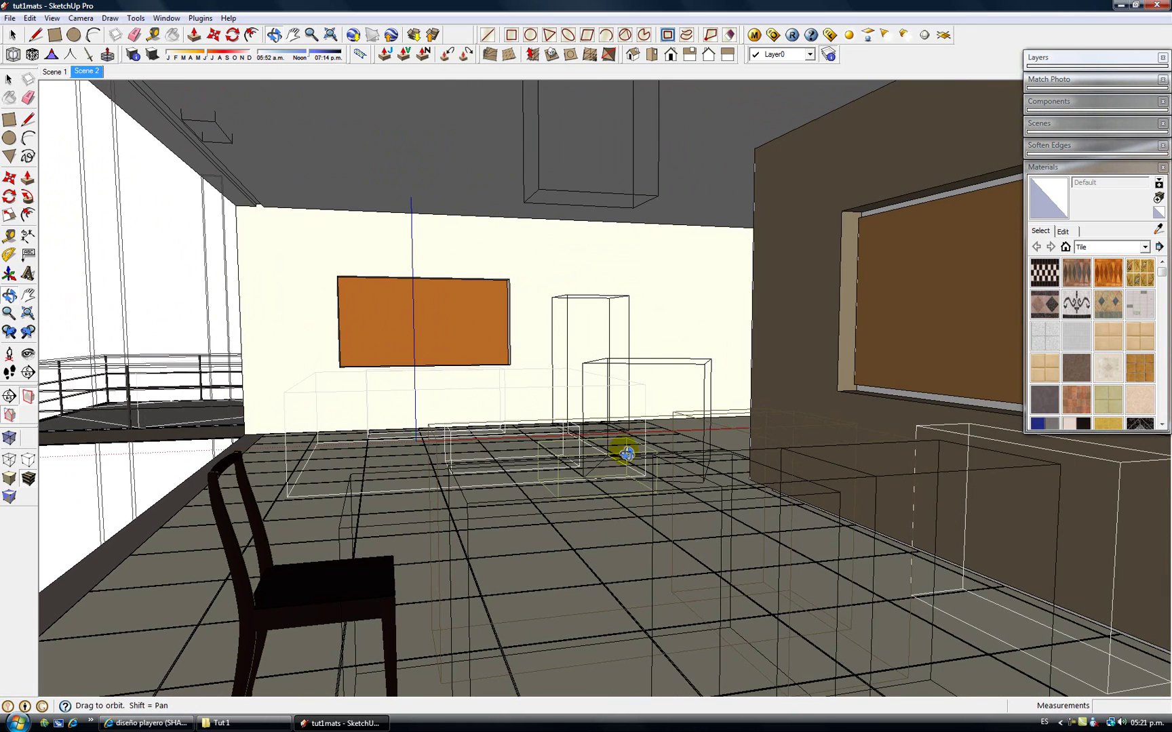
left_click(222, 723)
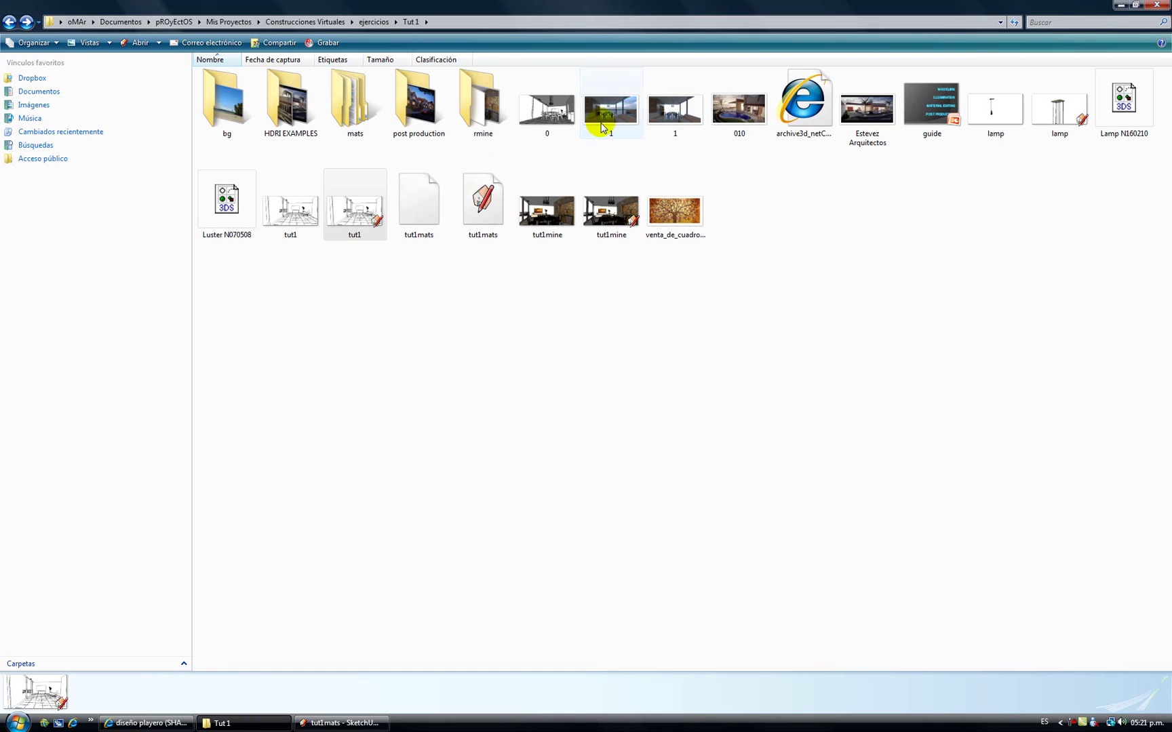
mouse_move(480, 106)
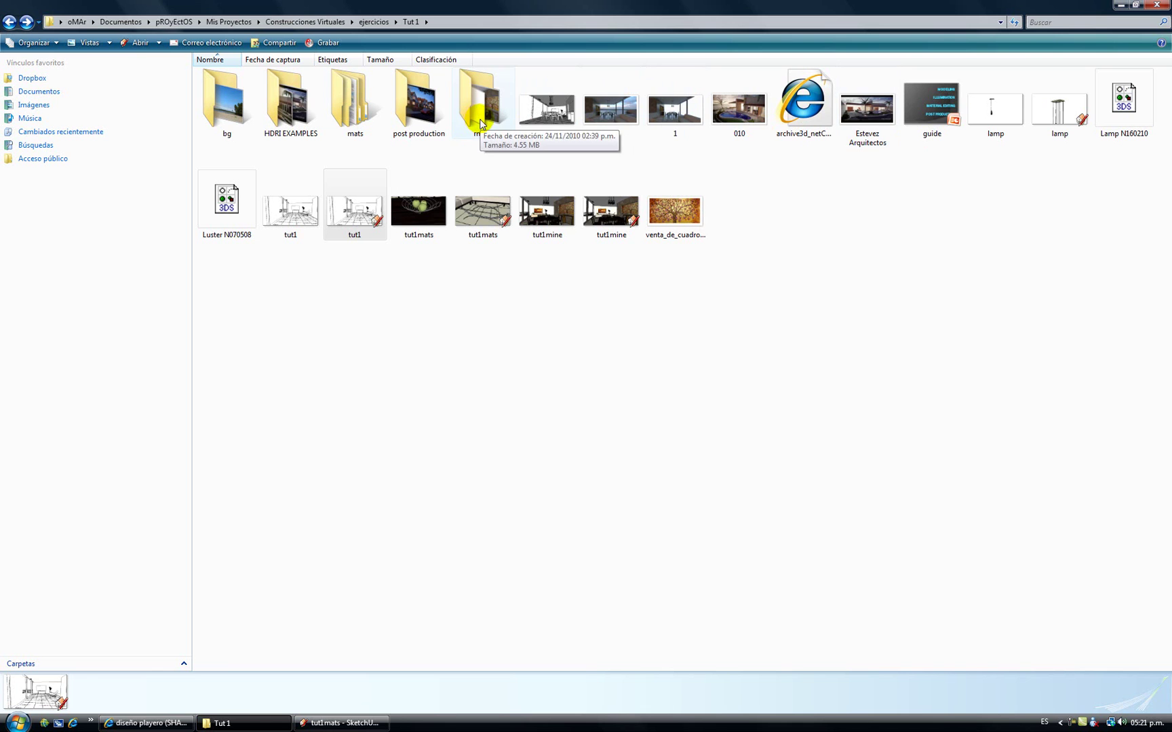
Open render image C from the rmine folder, then orbit the SketchUp model toward the table
double_click(480, 122)
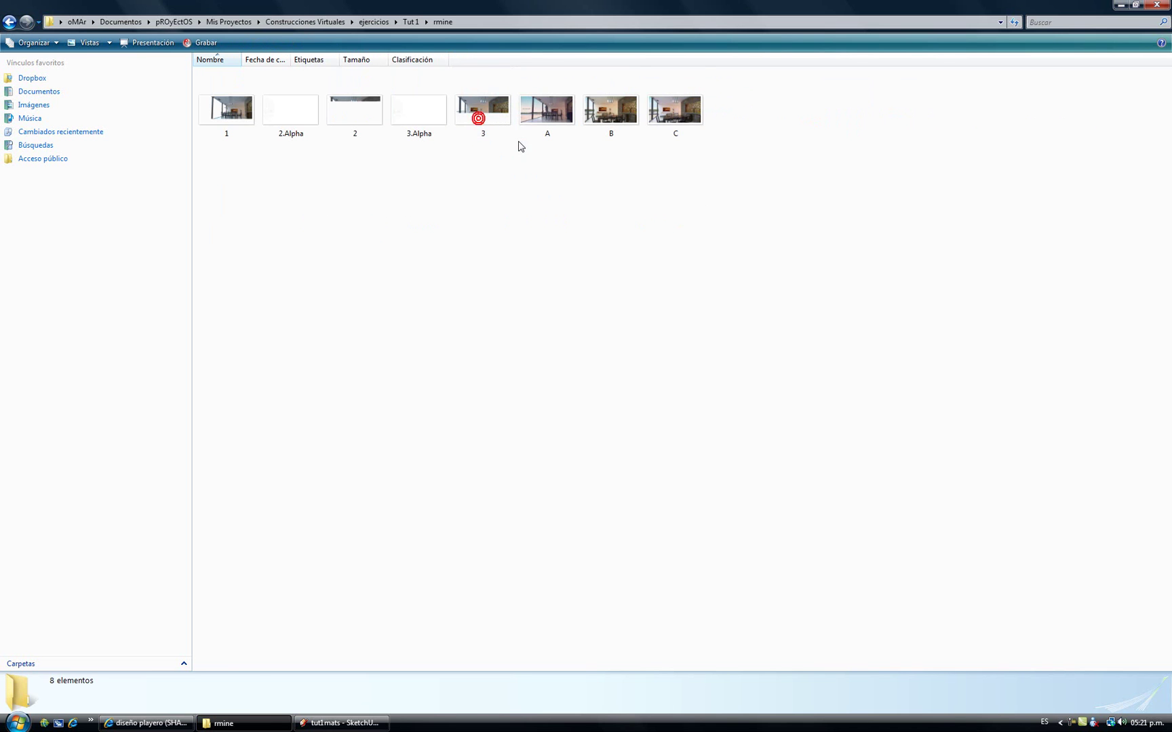
double_click(679, 107)
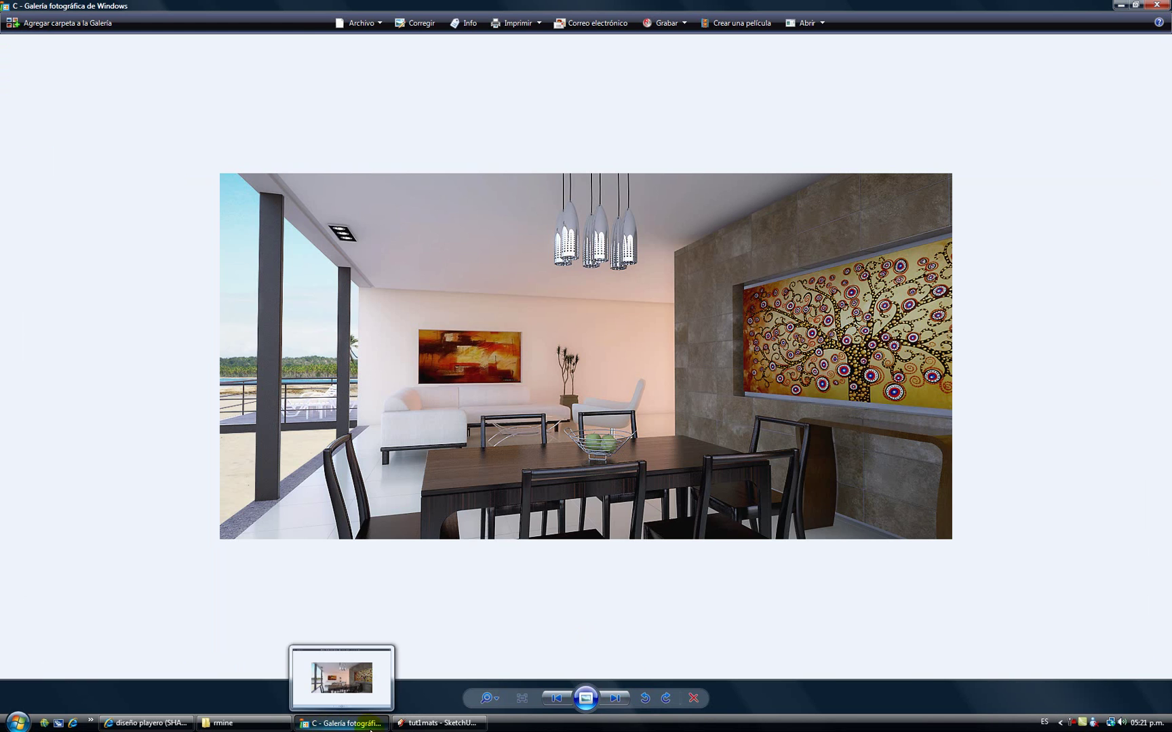
left_click(418, 723)
mouse_move(472, 456)
middle_mouse_down()
mouse_move(560, 466)
mouse_move(540, 458)
middle_mouse_up()
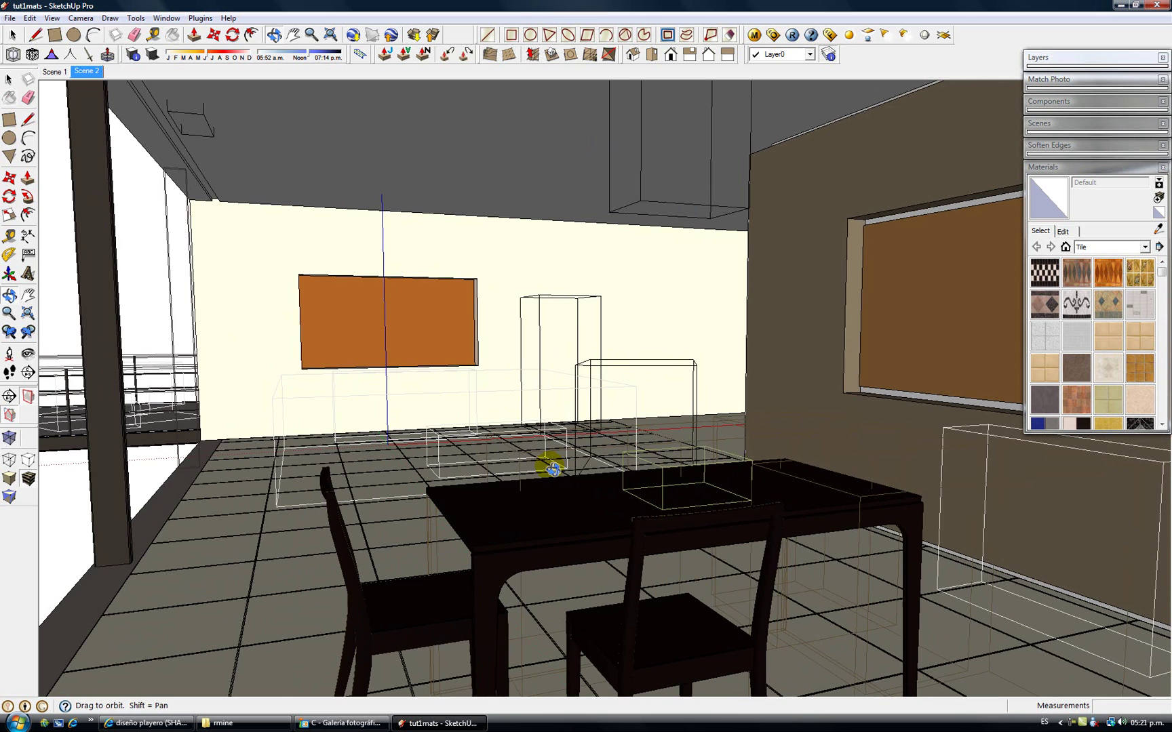
Set the camera field of view to 50°
left_click(81, 19)
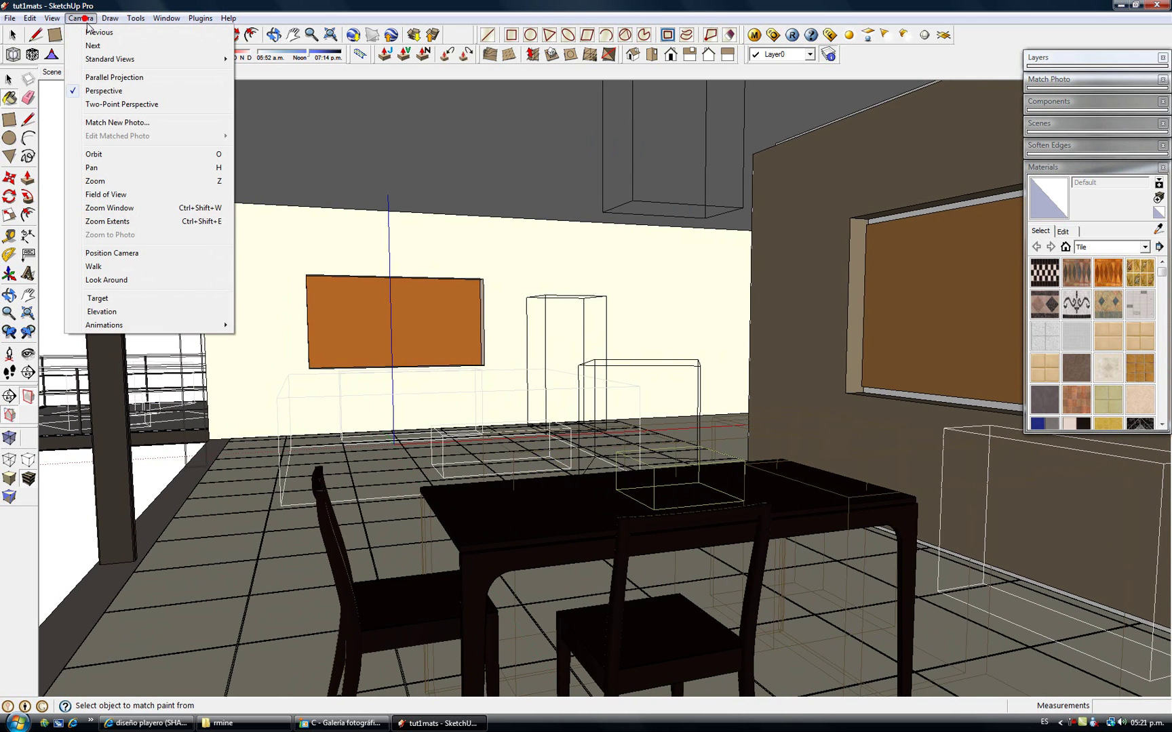
left_click(128, 194)
type("50.00 deg.")
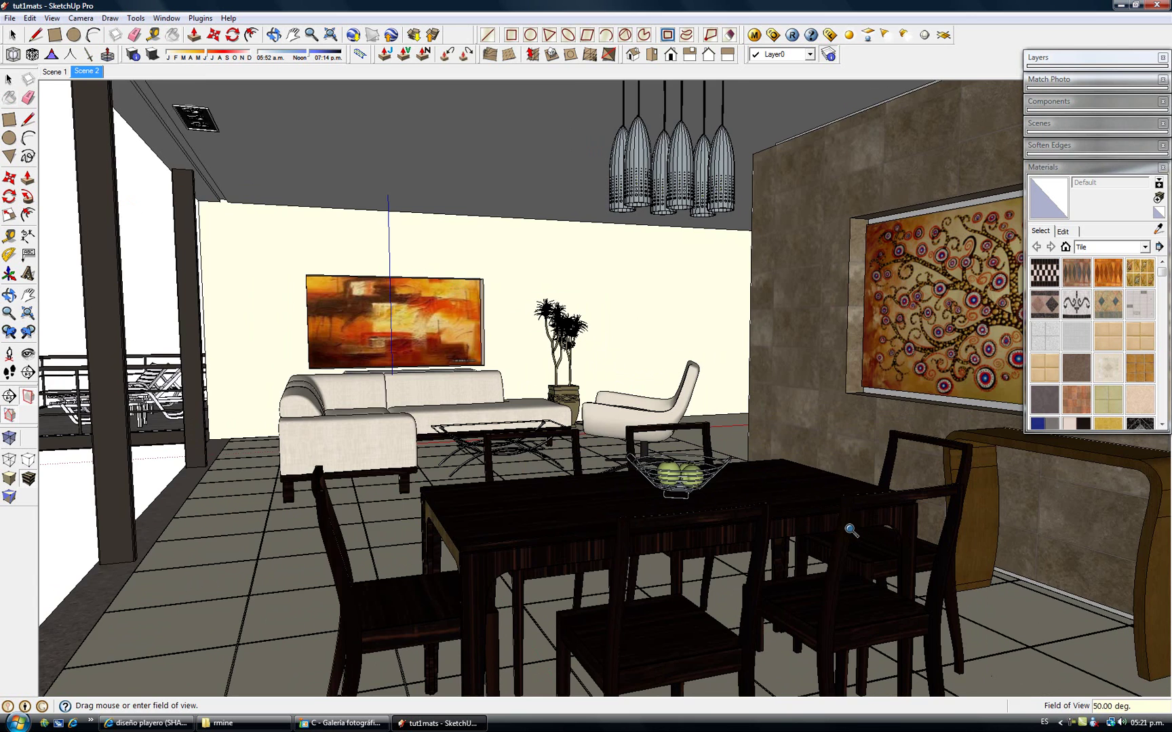
scroll(850, 529, "up", 3)
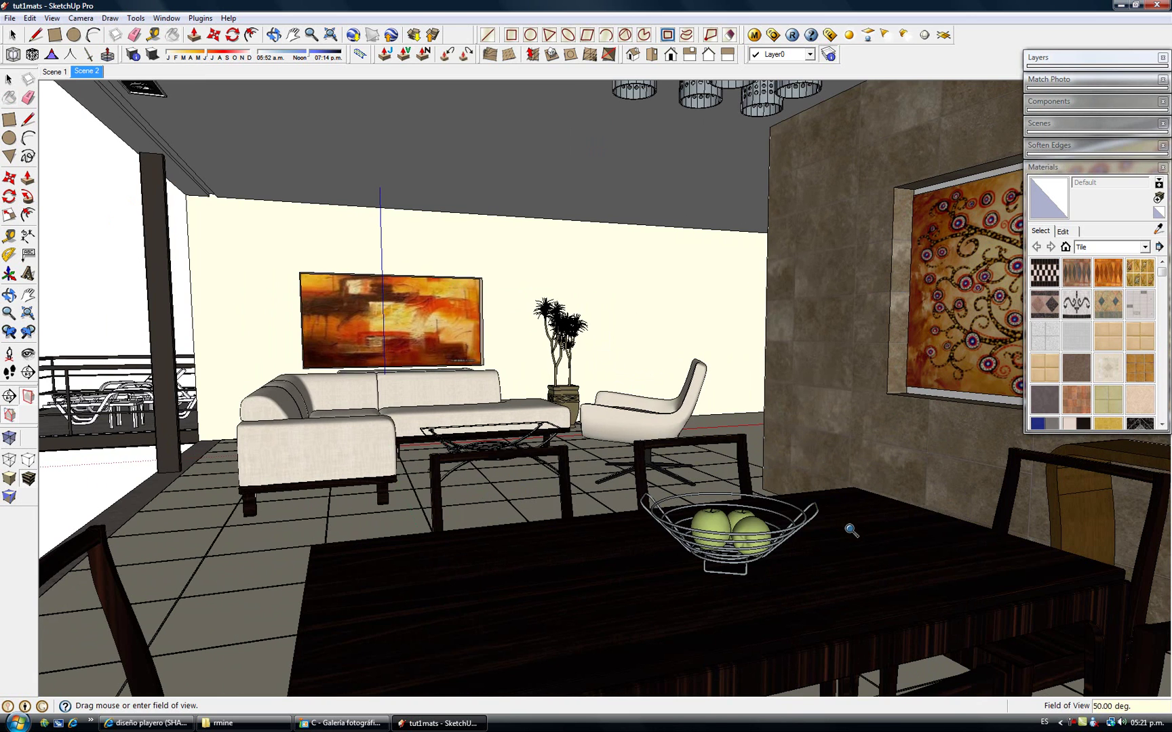
key("space")
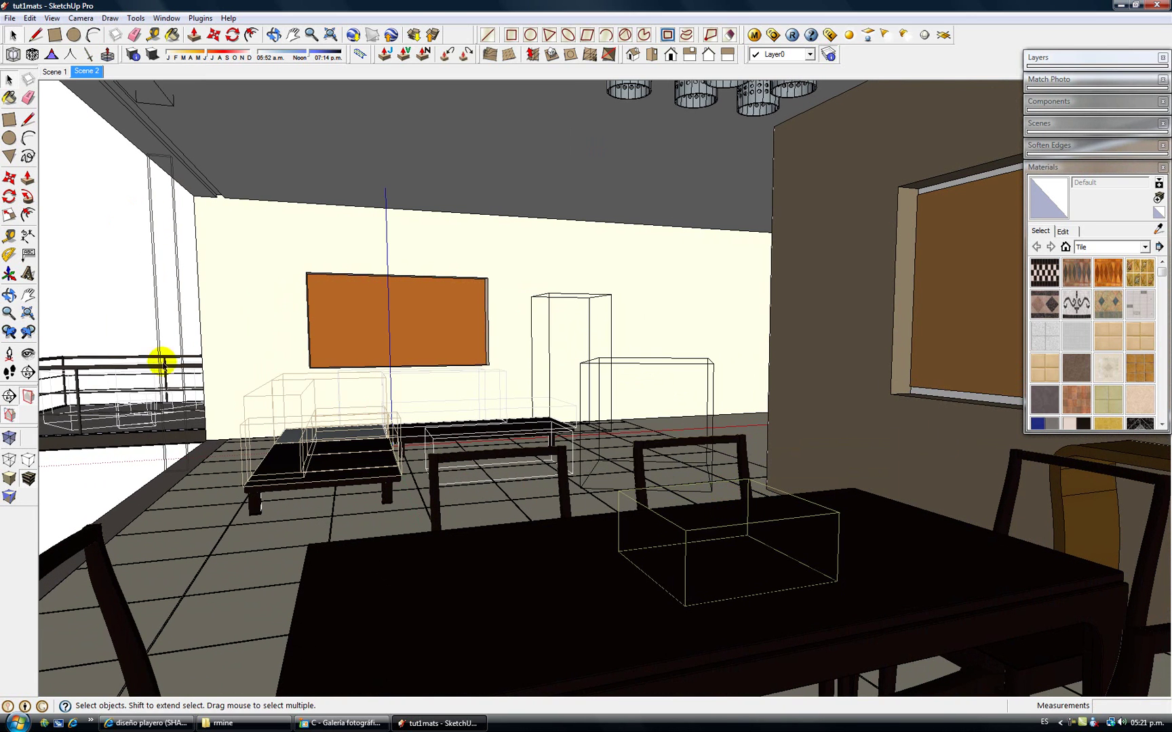
Reframe the dining and living area with Look Around and Orbit, then bring up render C
left_click(28, 354)
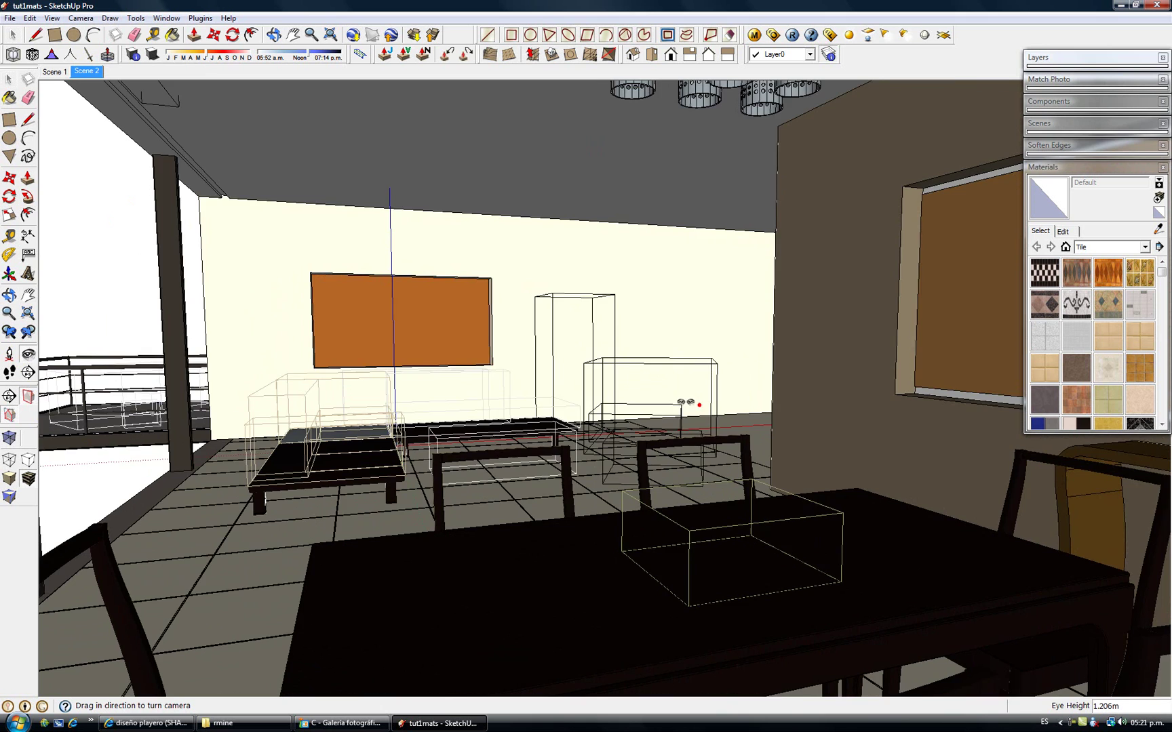
mouse_move(696, 403)
left_mouse_down()
mouse_move(668, 377)
mouse_move(730, 359)
left_mouse_up()
left_click(1066, 170)
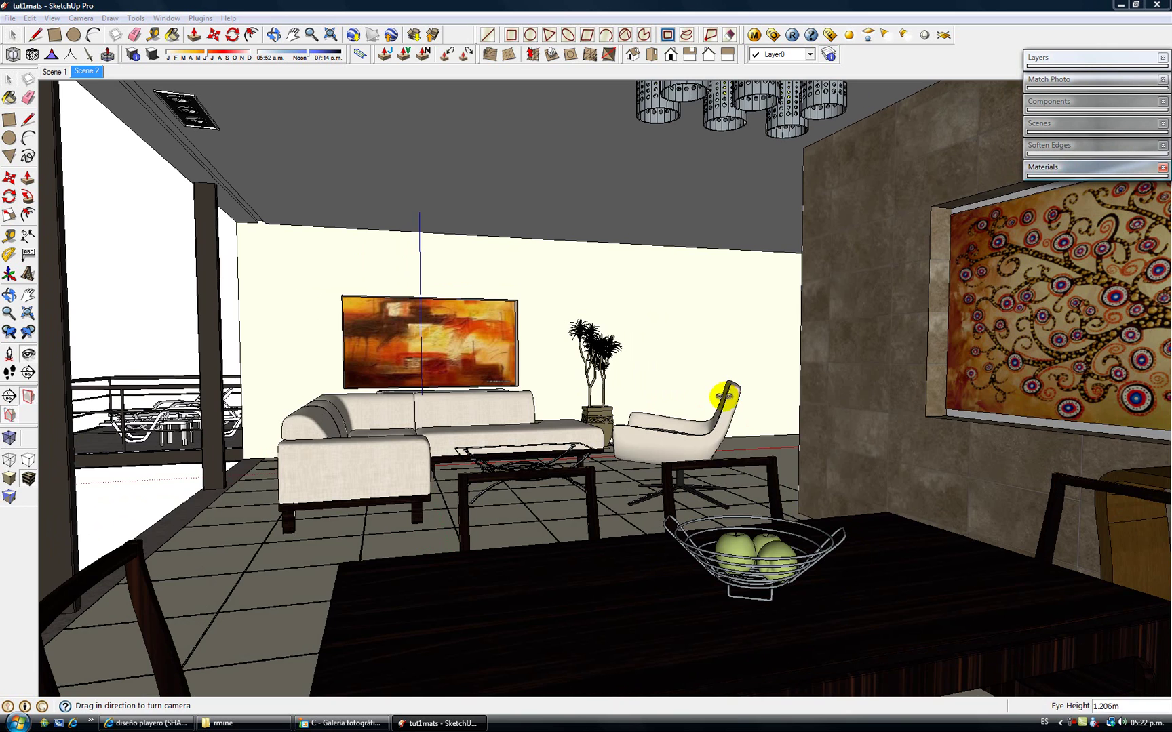
left_click_drag(723, 396, 732, 395)
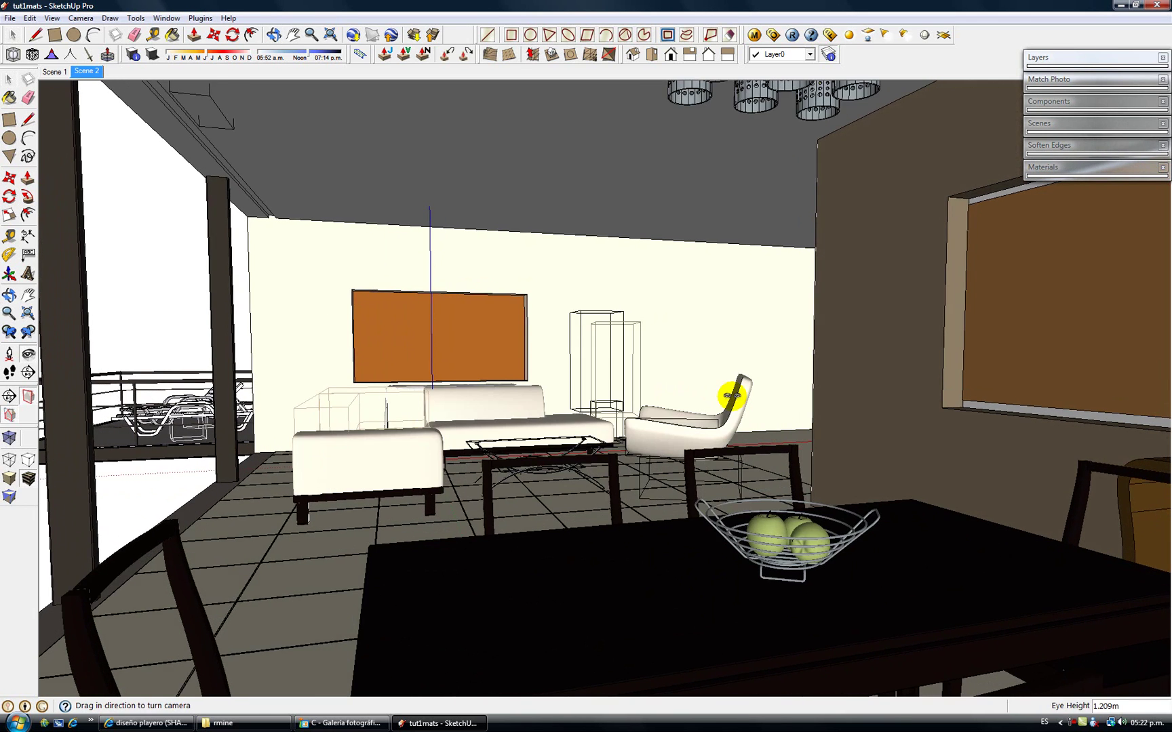
scroll(728, 398, "down", 3)
key("o")
scroll(698, 402, "up", 2)
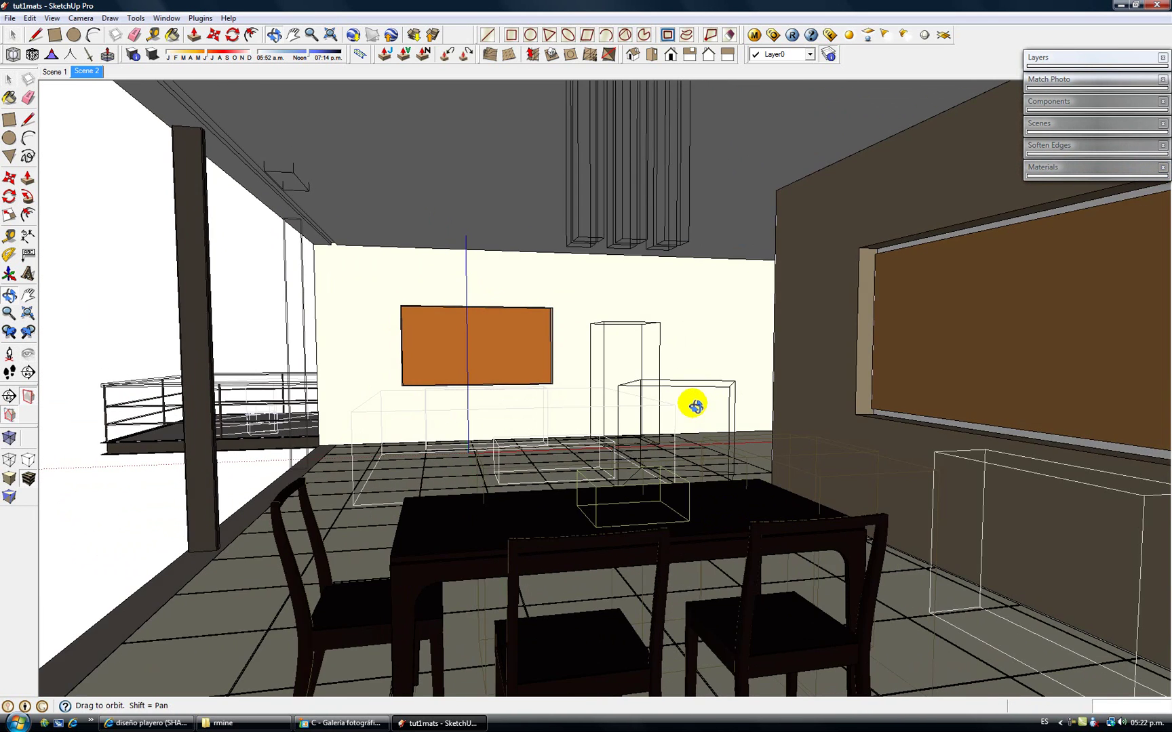
middle_click(696, 405)
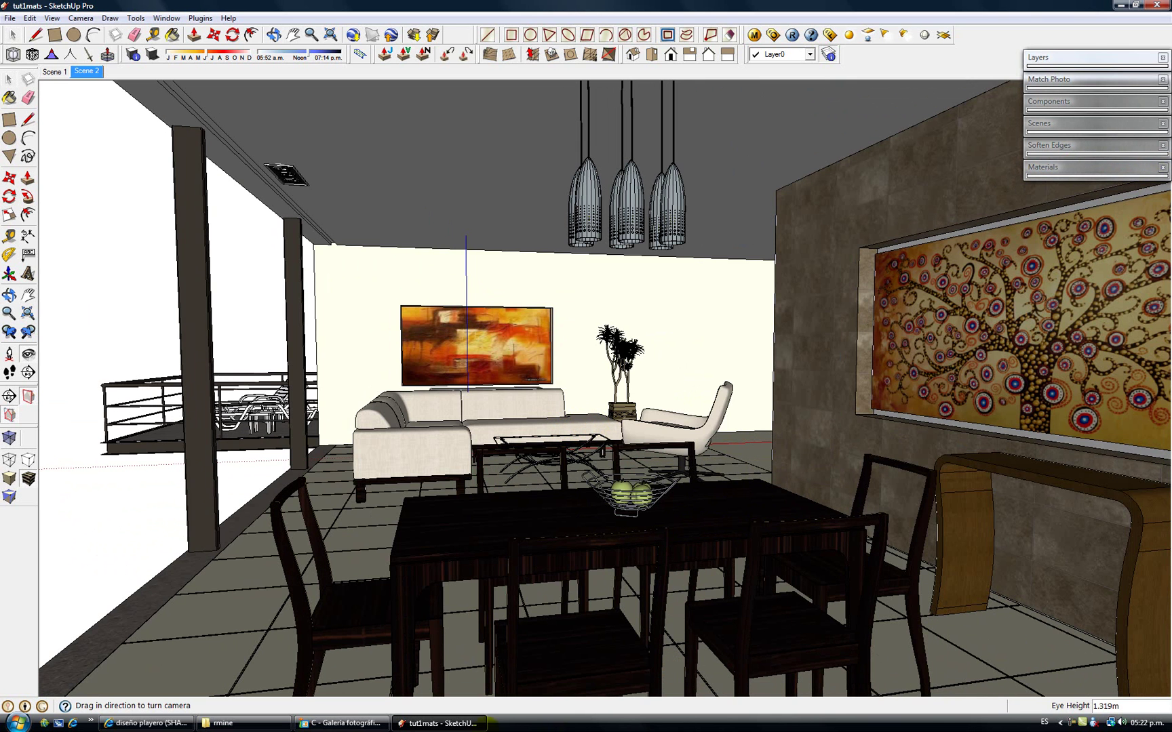
left_click(348, 723)
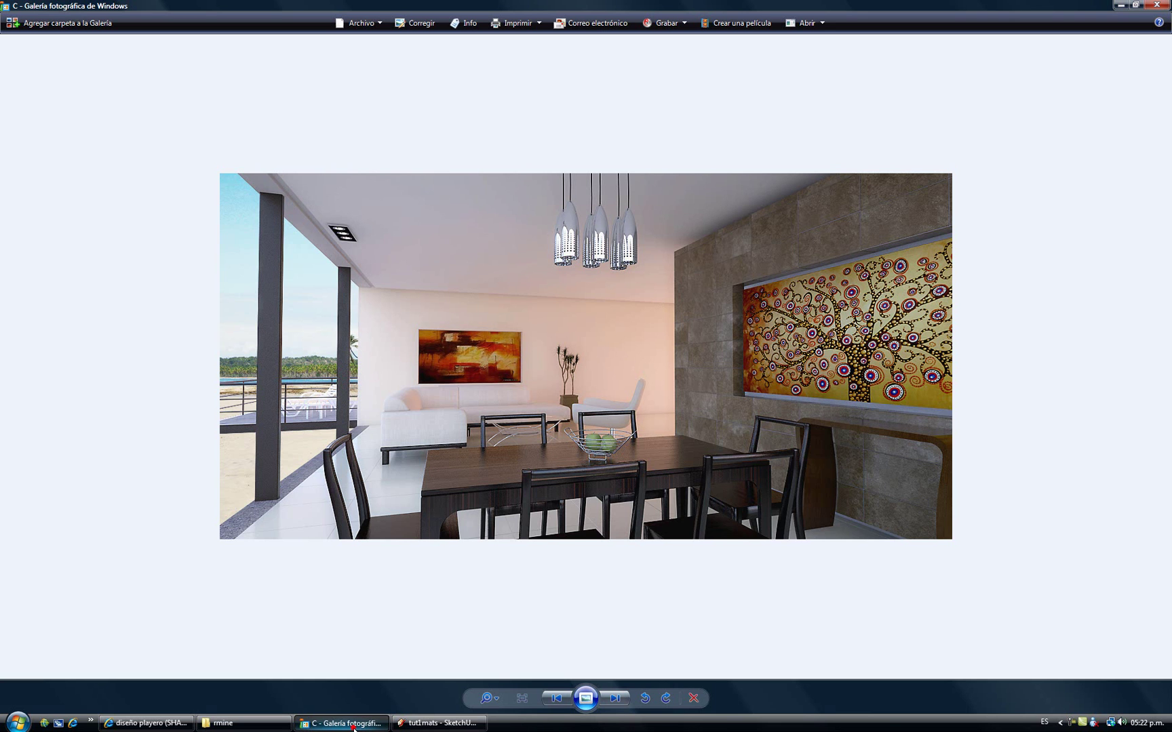
Compare render C with the model, then adjust the camera angle to match the render
left_click(430, 723)
left_click(418, 725)
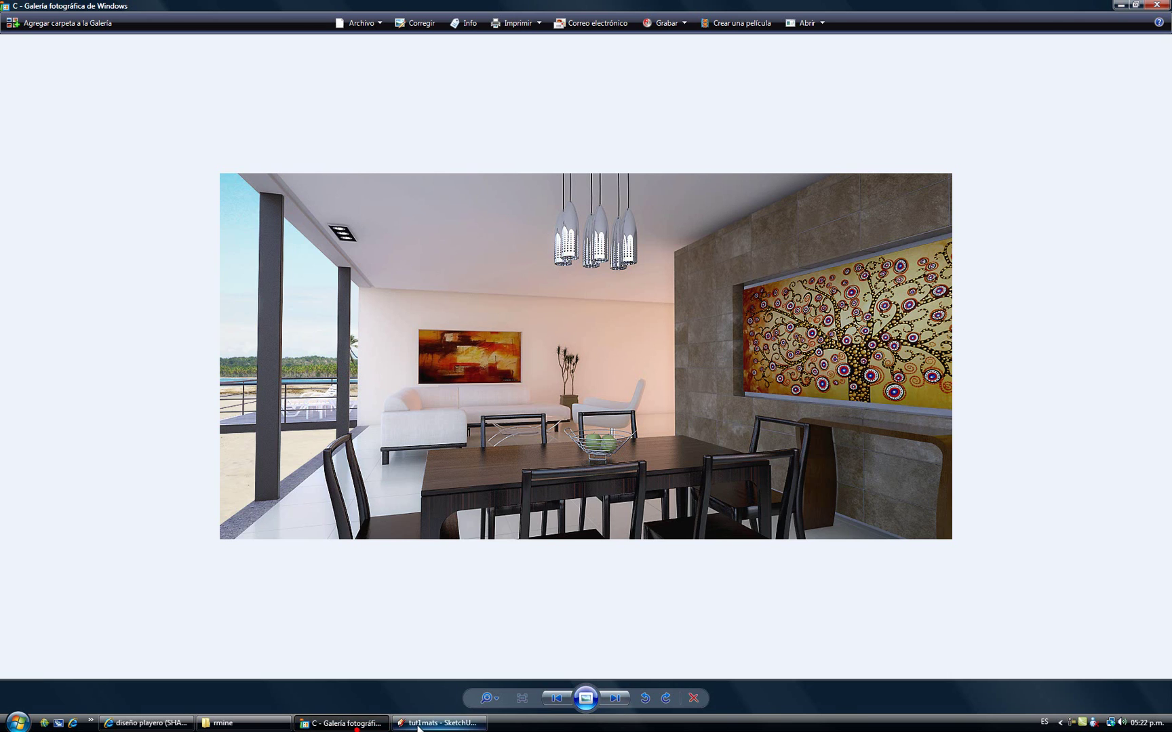
left_click(429, 729)
middle_click_drag(465, 546, 498, 548)
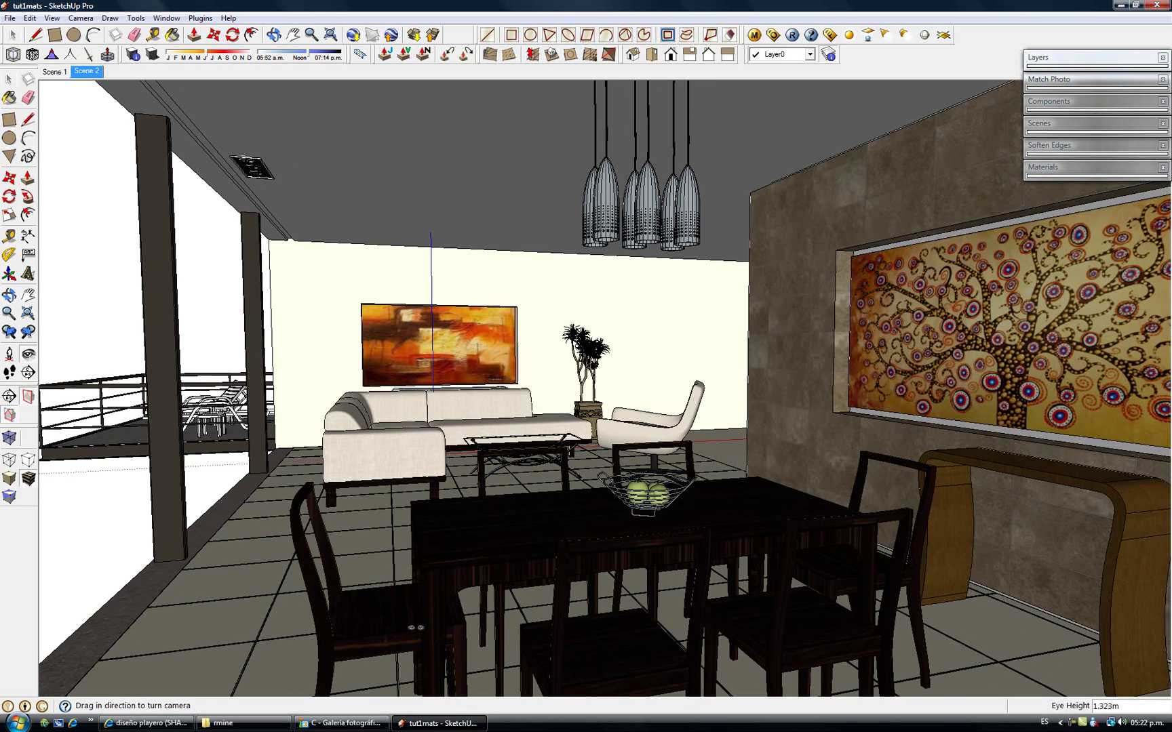
Compare the render and model again, then turn the camera slightly left with Look Around
left_click(364, 726)
left_click(430, 723)
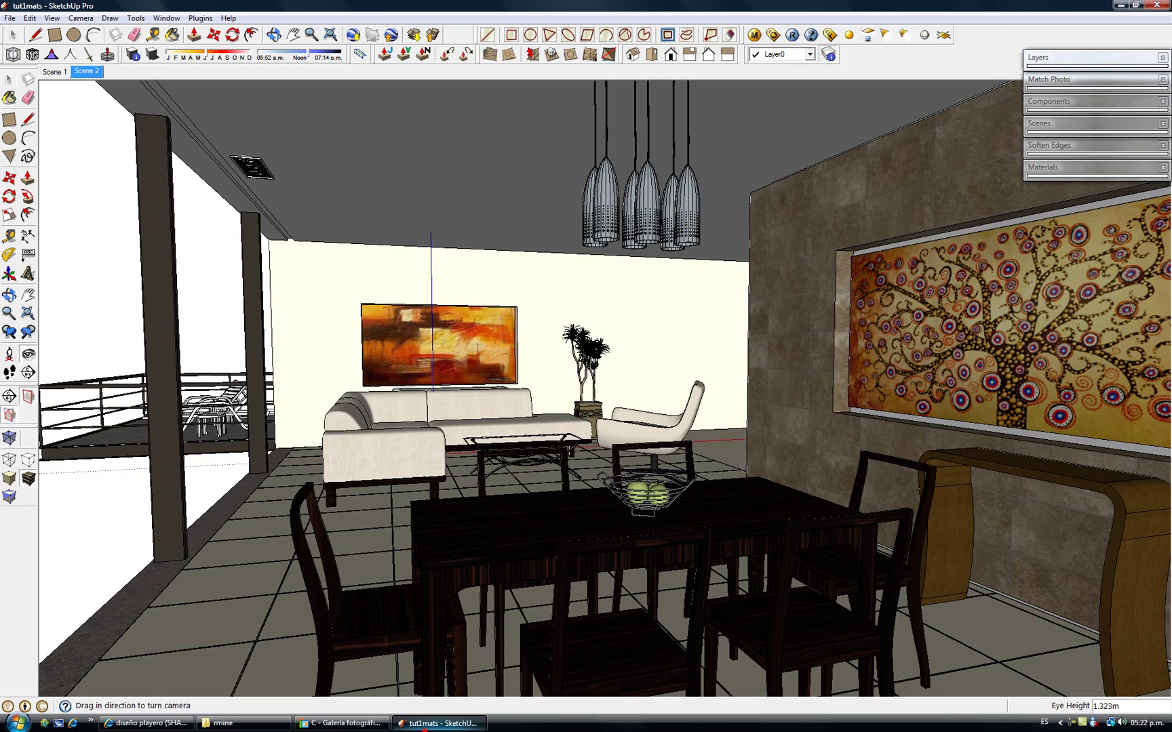
left_click(371, 726)
left_click(436, 723)
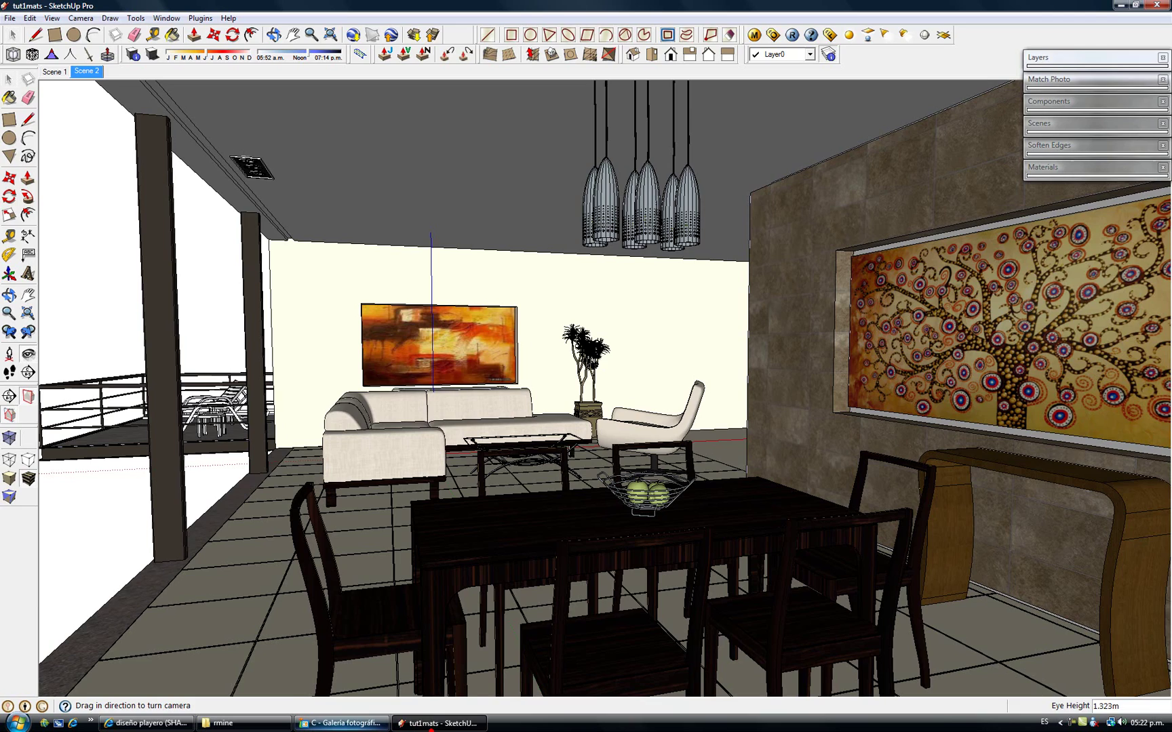
left_click(343, 724)
left_click(435, 724)
left_click_drag(433, 403, 451, 402)
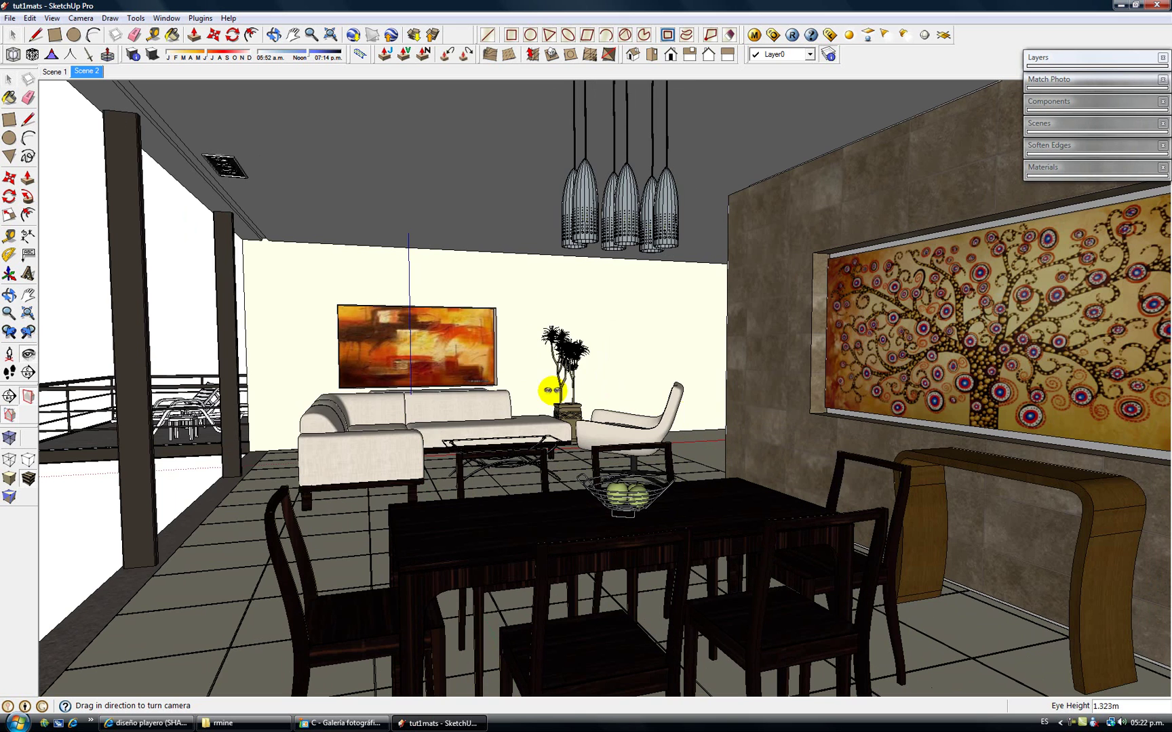
Add the current view as Scene 3, choosing not to save style changes
left_click(1040, 122)
left_click(1034, 138)
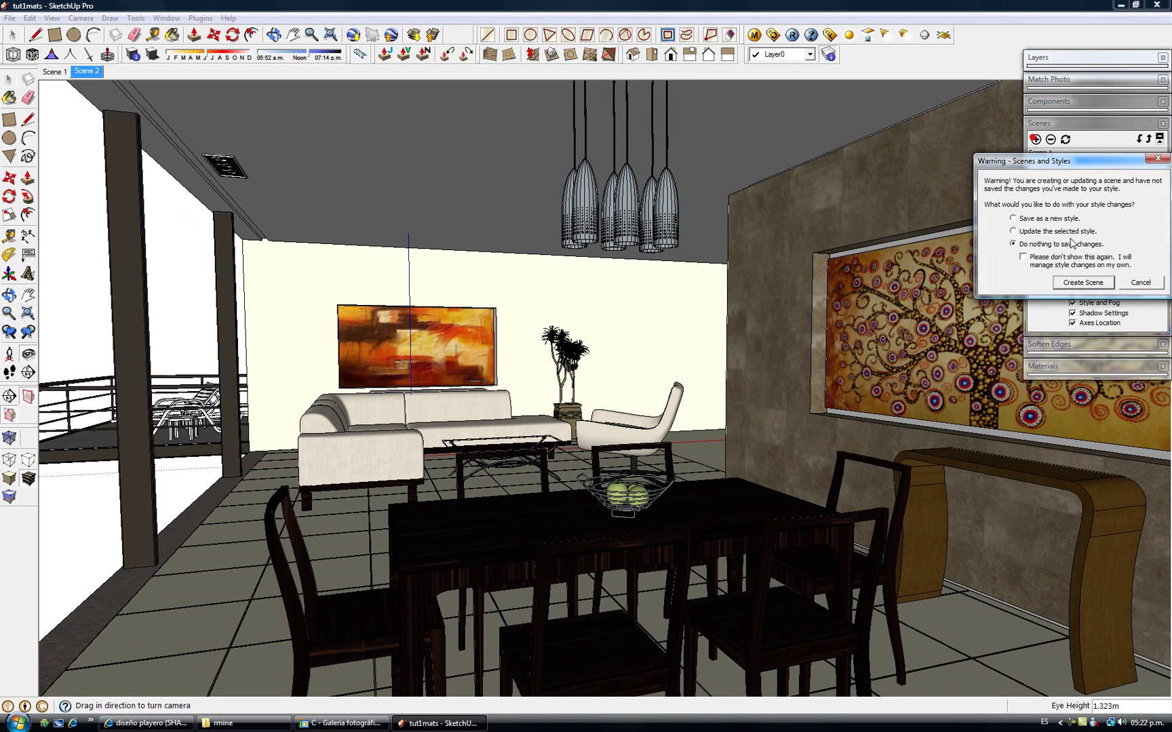
left_click(1080, 285)
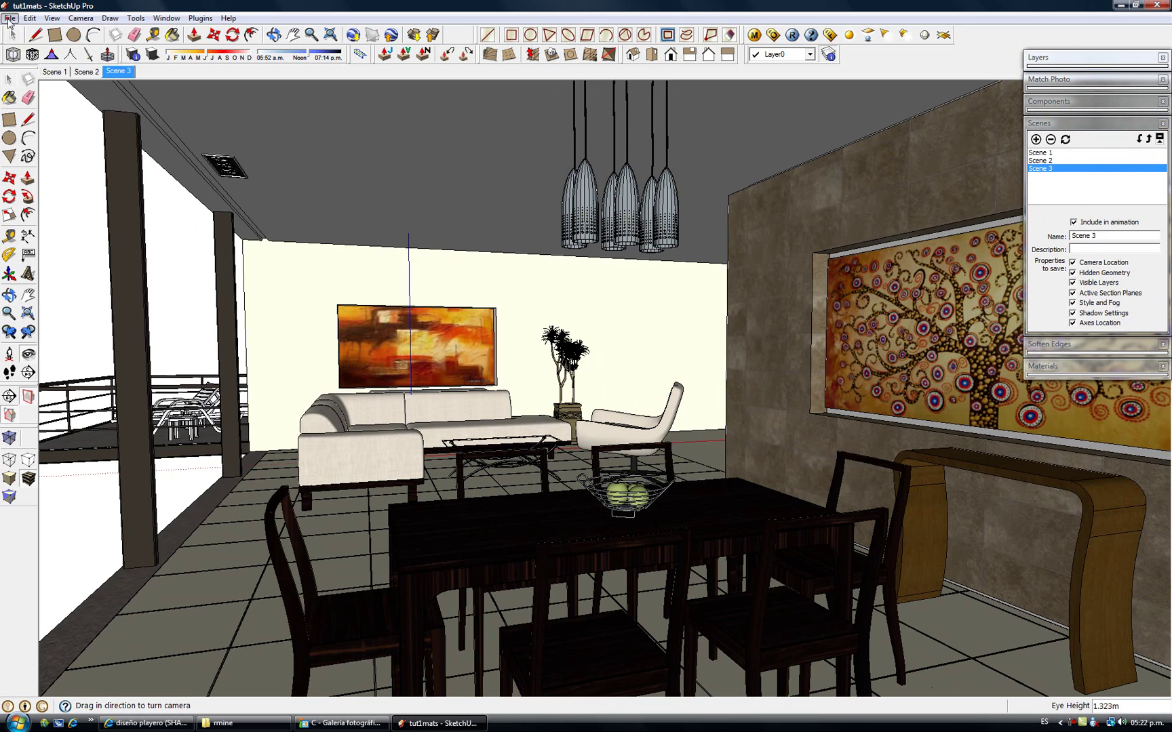
left_click(10, 17)
left_click(28, 46)
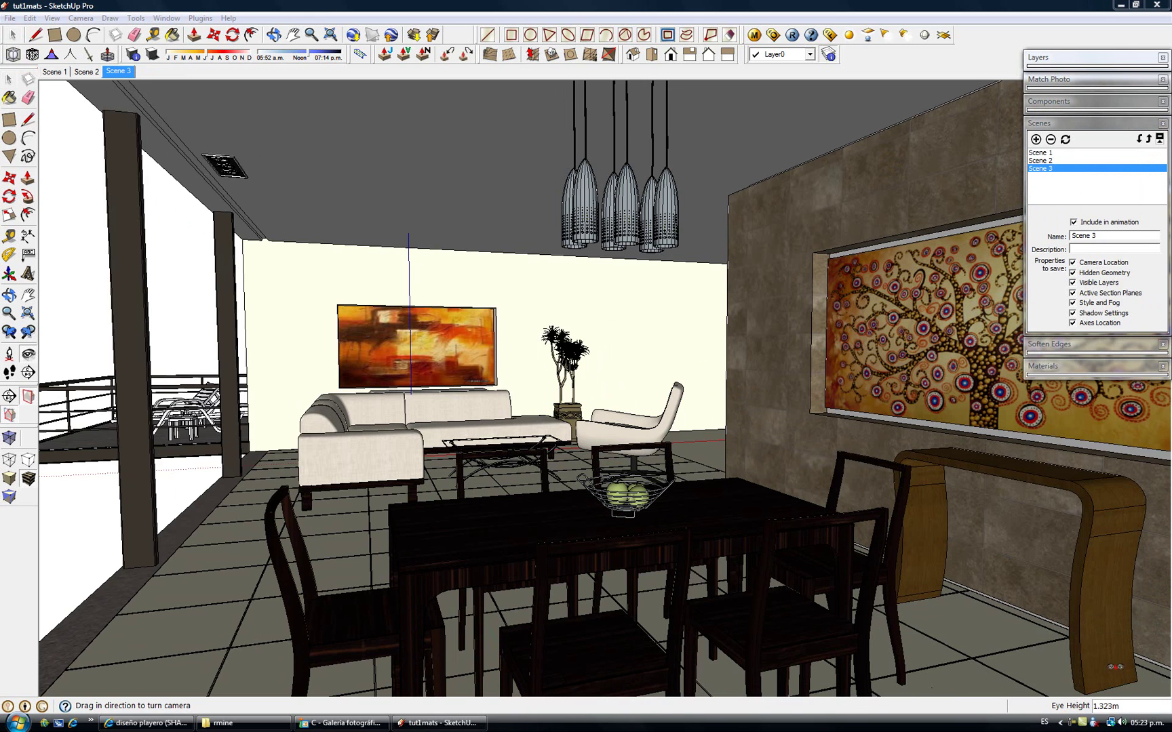
Open the V-Ray render options, then reposition and shorten the window
left_click(773, 38)
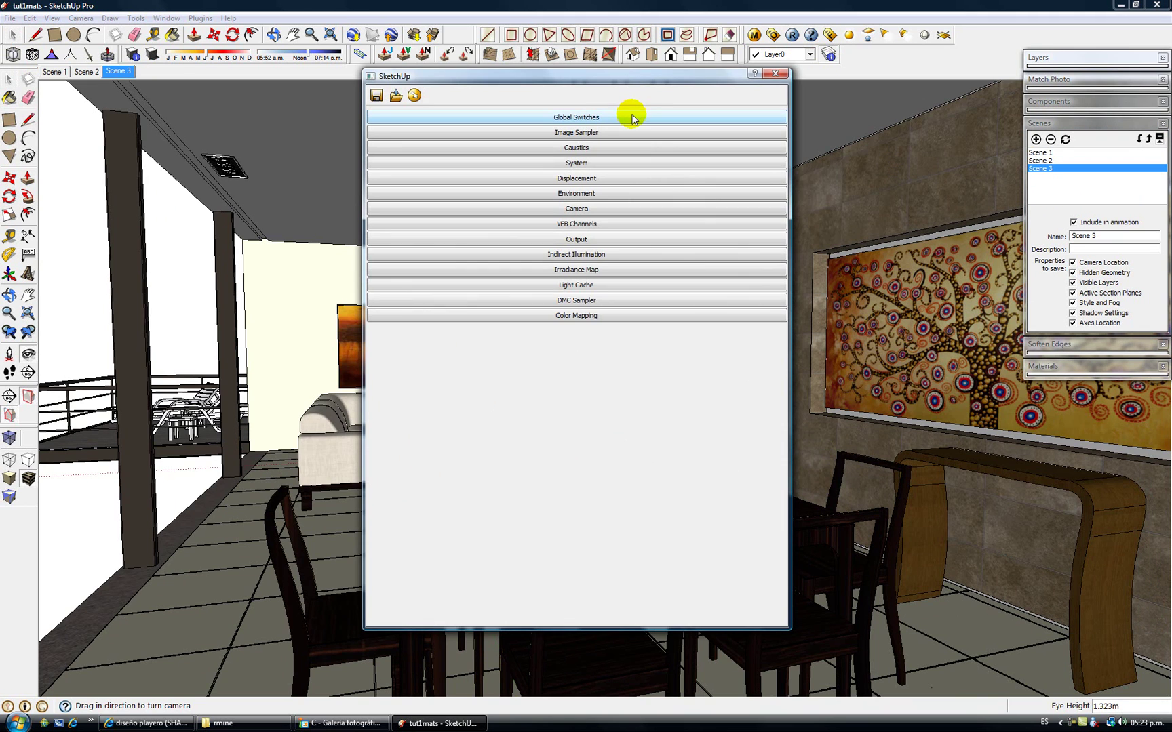
left_click_drag(635, 79, 584, 103)
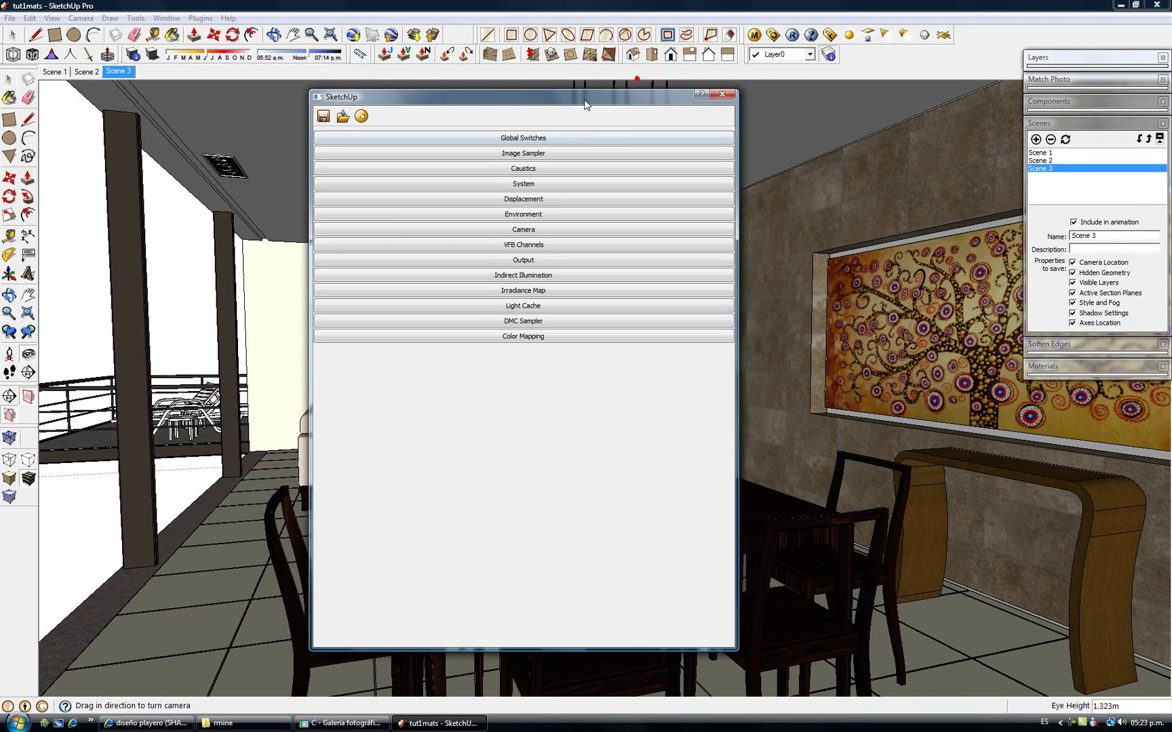
left_click(588, 138)
left_click(589, 137)
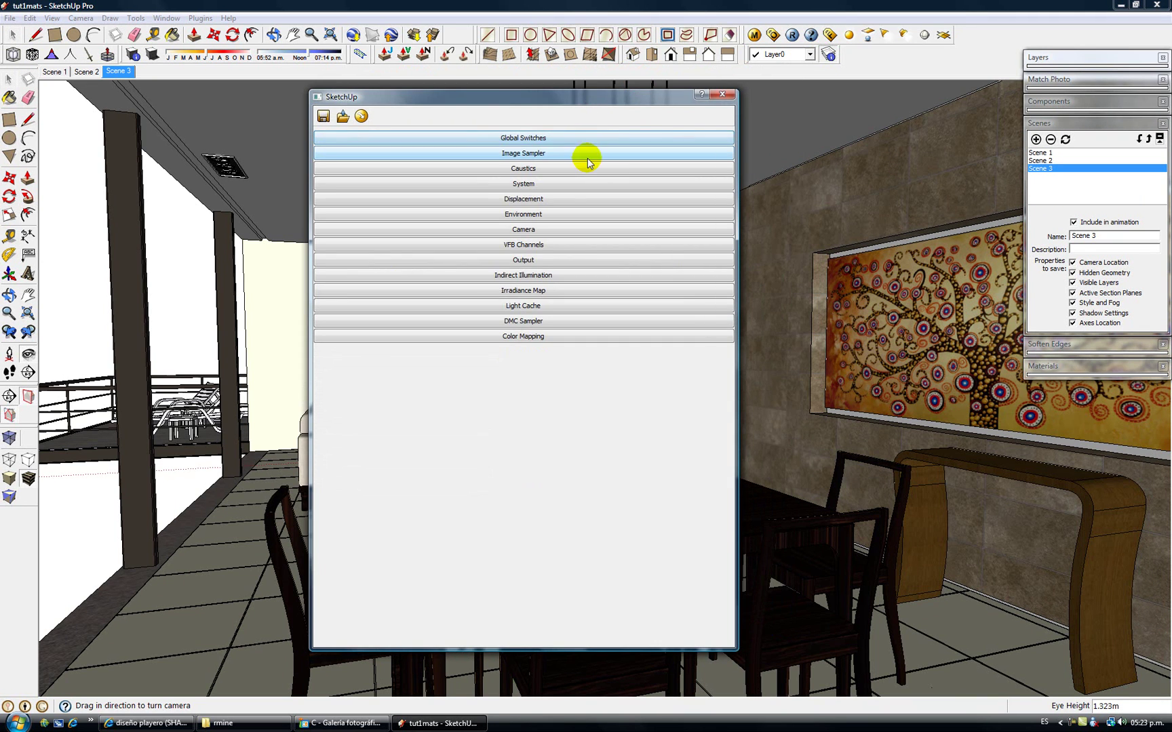
left_click_drag(729, 648, 721, 539)
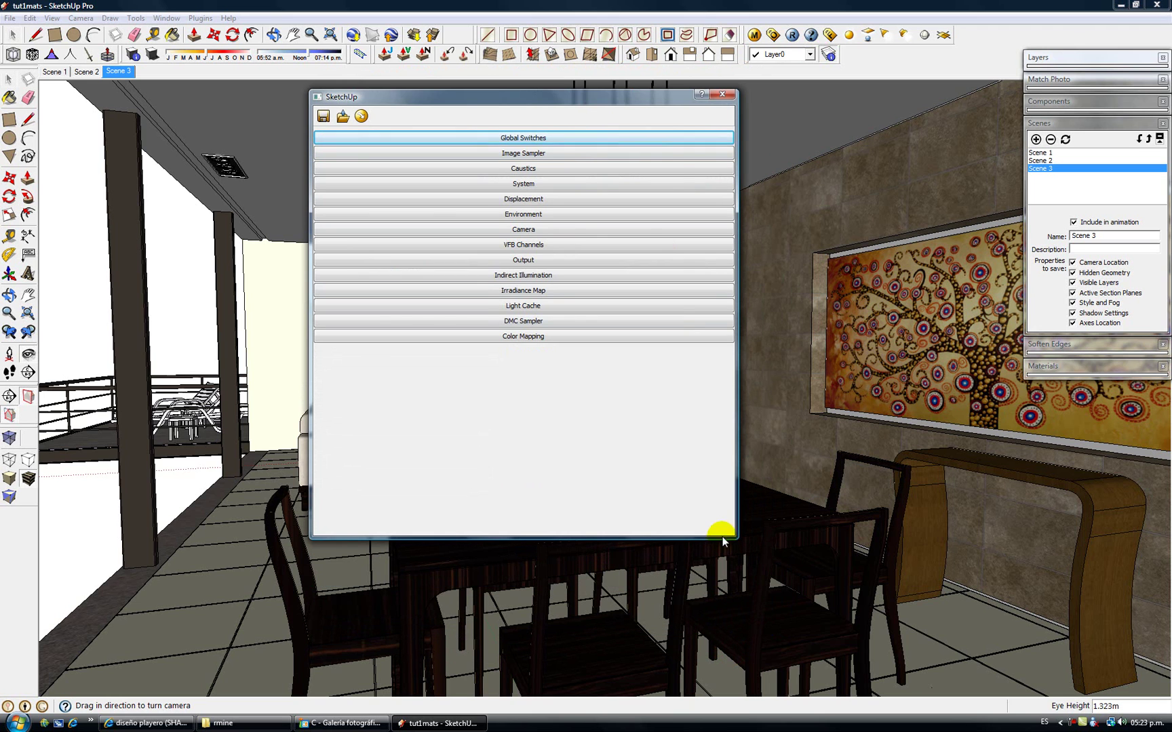
left_click(669, 137)
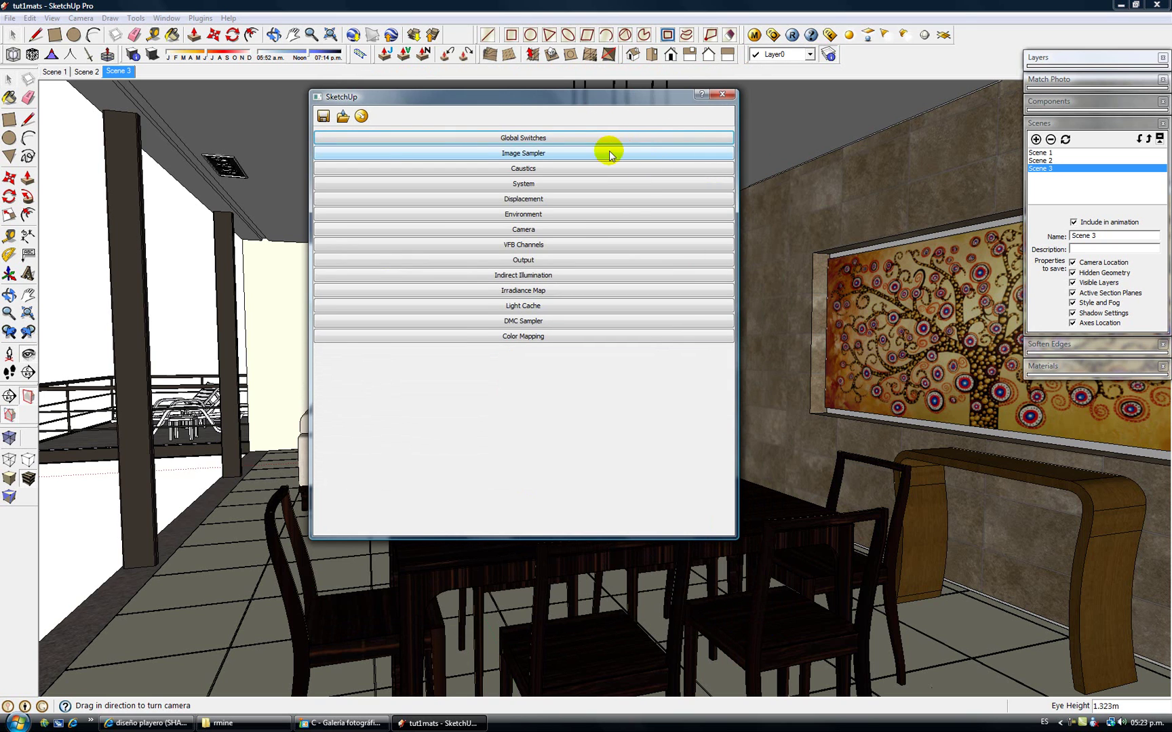
Keep the Adaptive DMC sampler and change the antialiasing filter to Catmull Rom
left_click(607, 153)
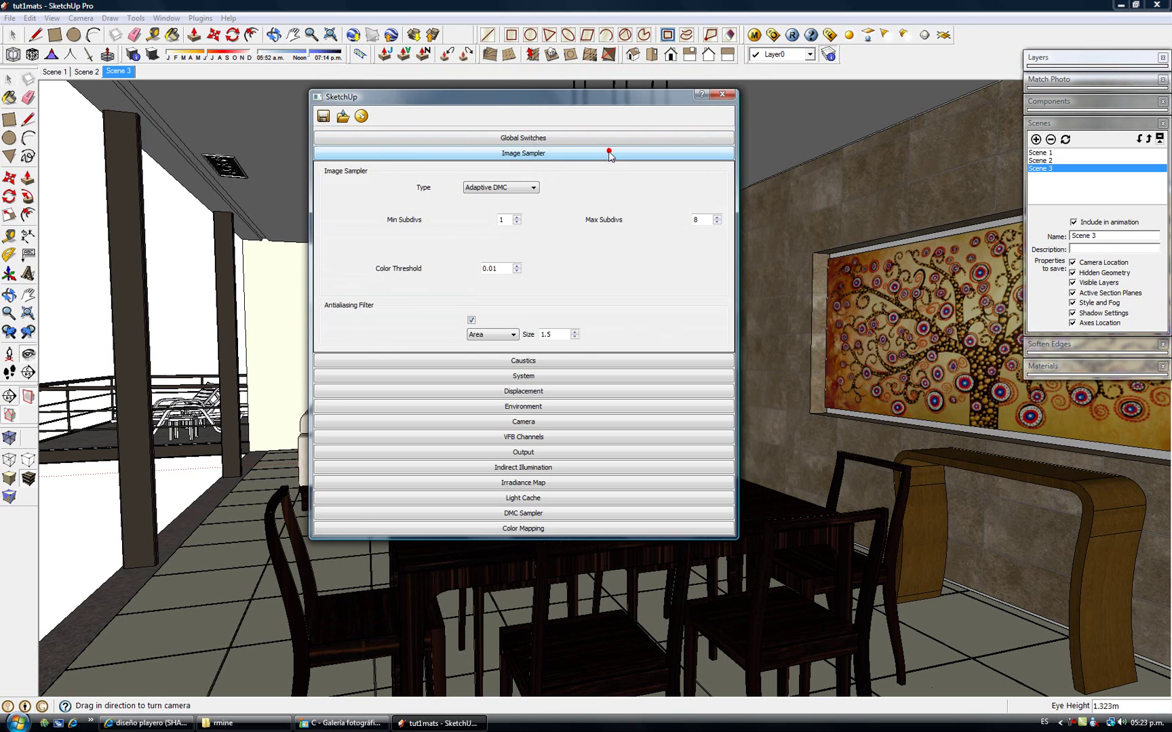
left_click(536, 191)
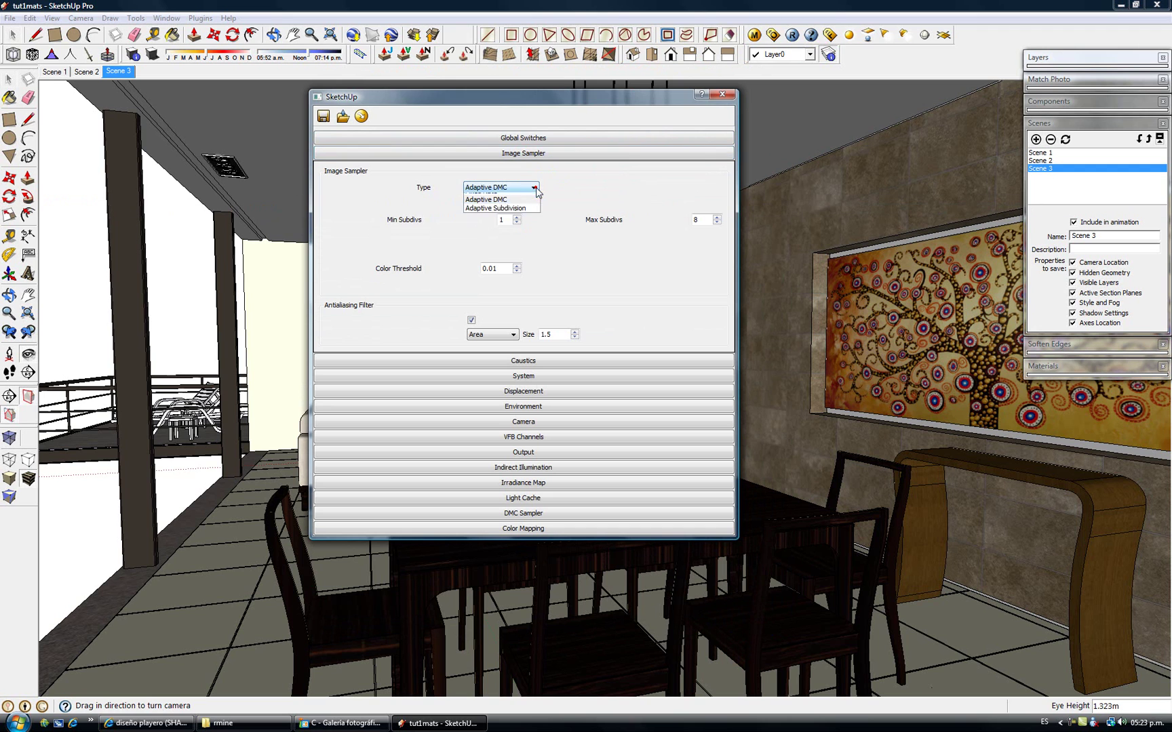
left_click(512, 208)
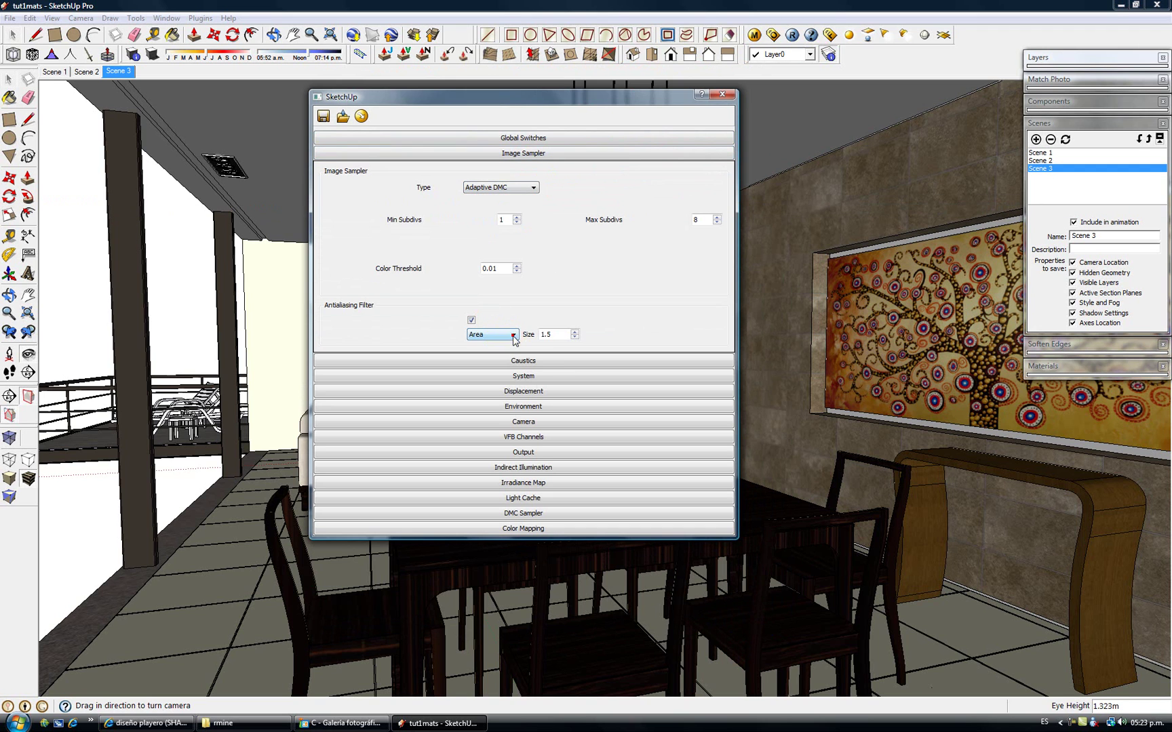
left_click(493, 334)
left_click(513, 371)
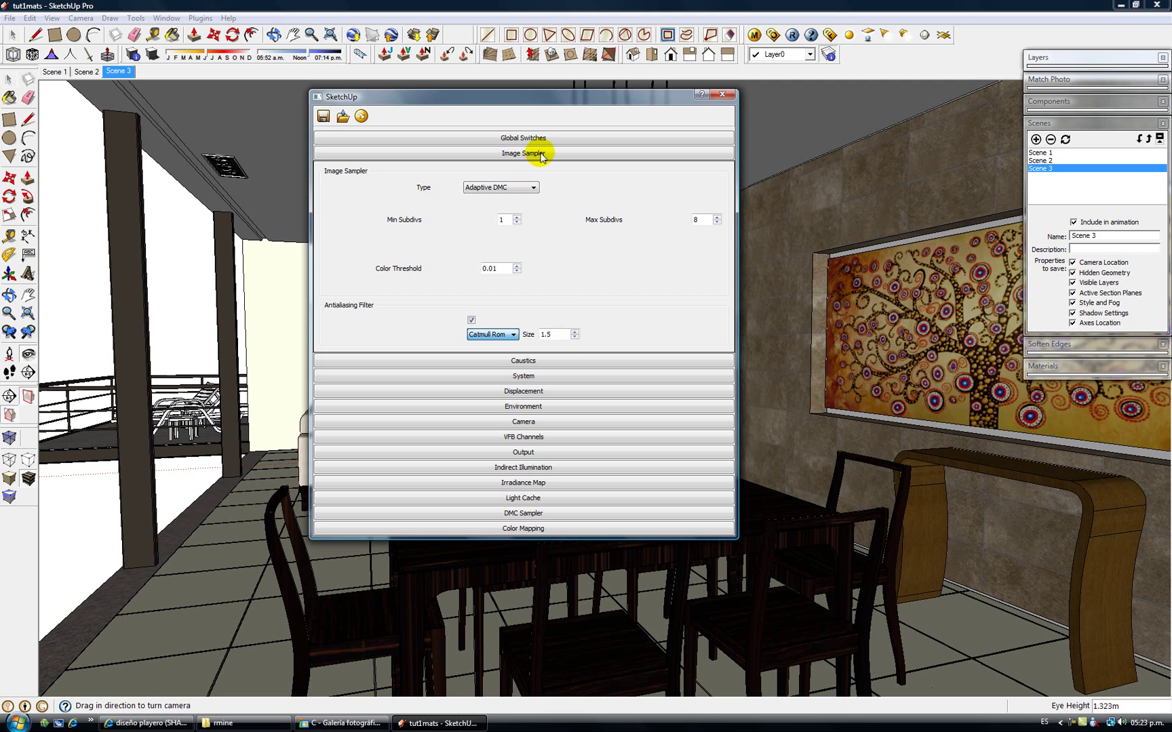
left_click(541, 154)
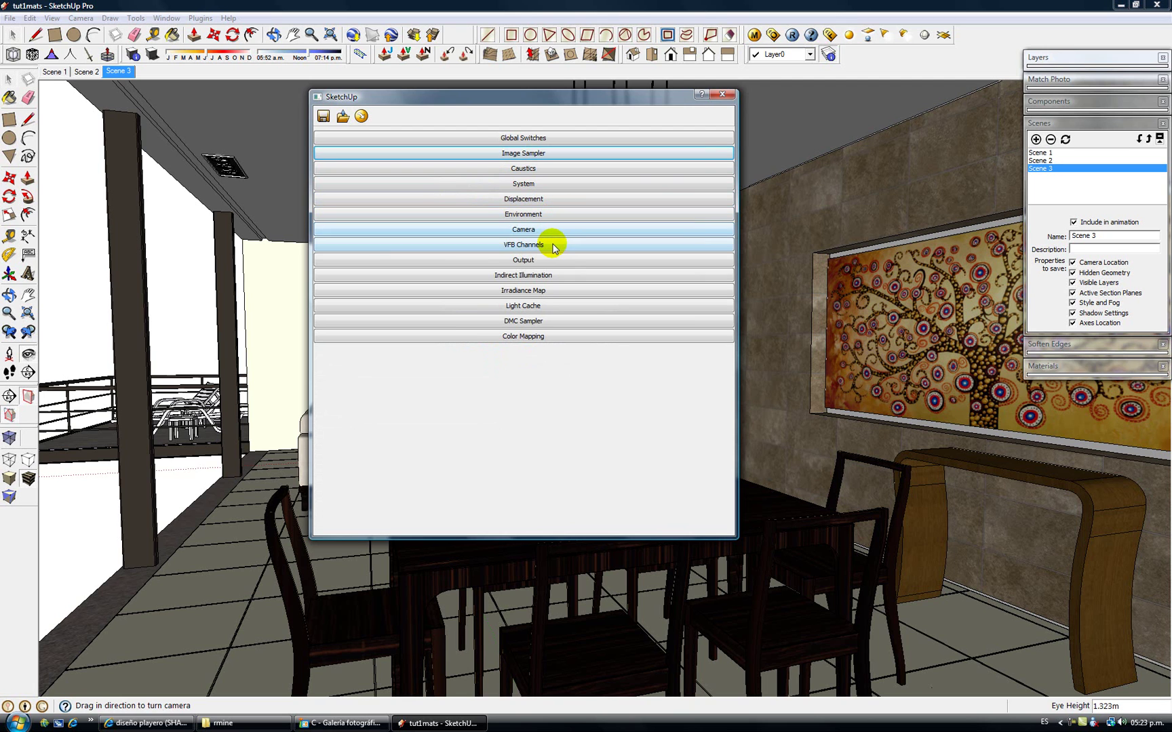
Set the Indirect Illumination secondary multiplier to 1
left_click(568, 276)
double_click(490, 464)
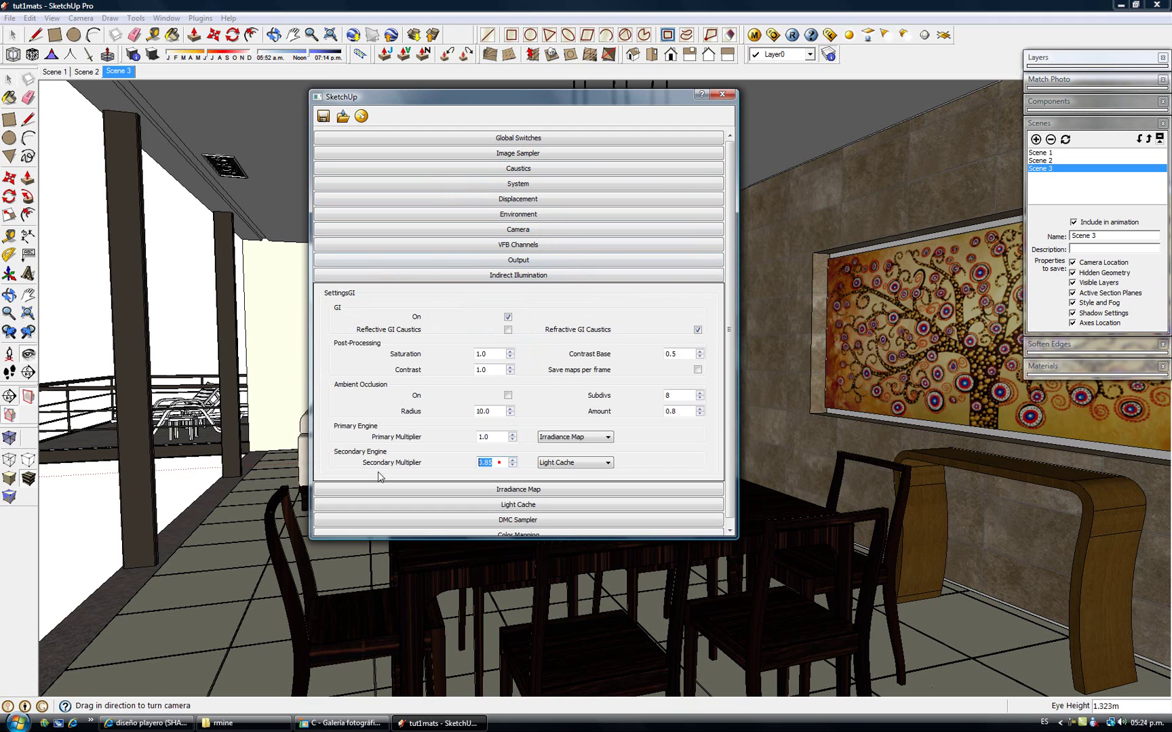
type("1")
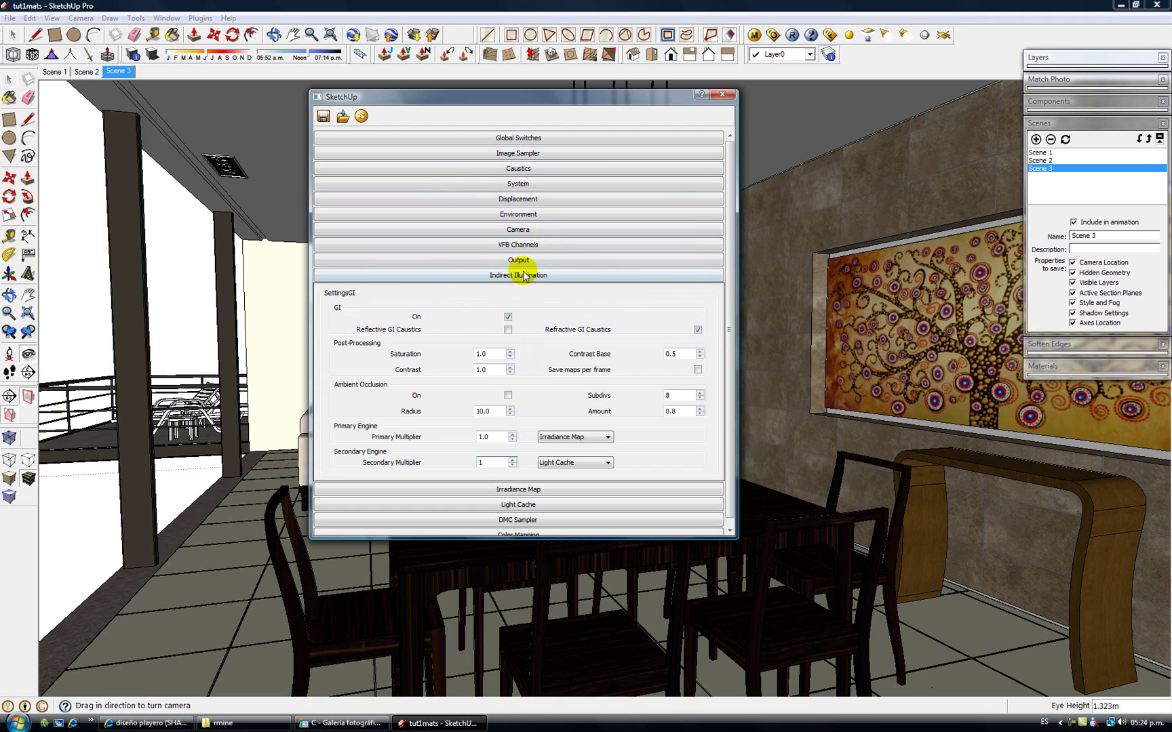
left_click(527, 277)
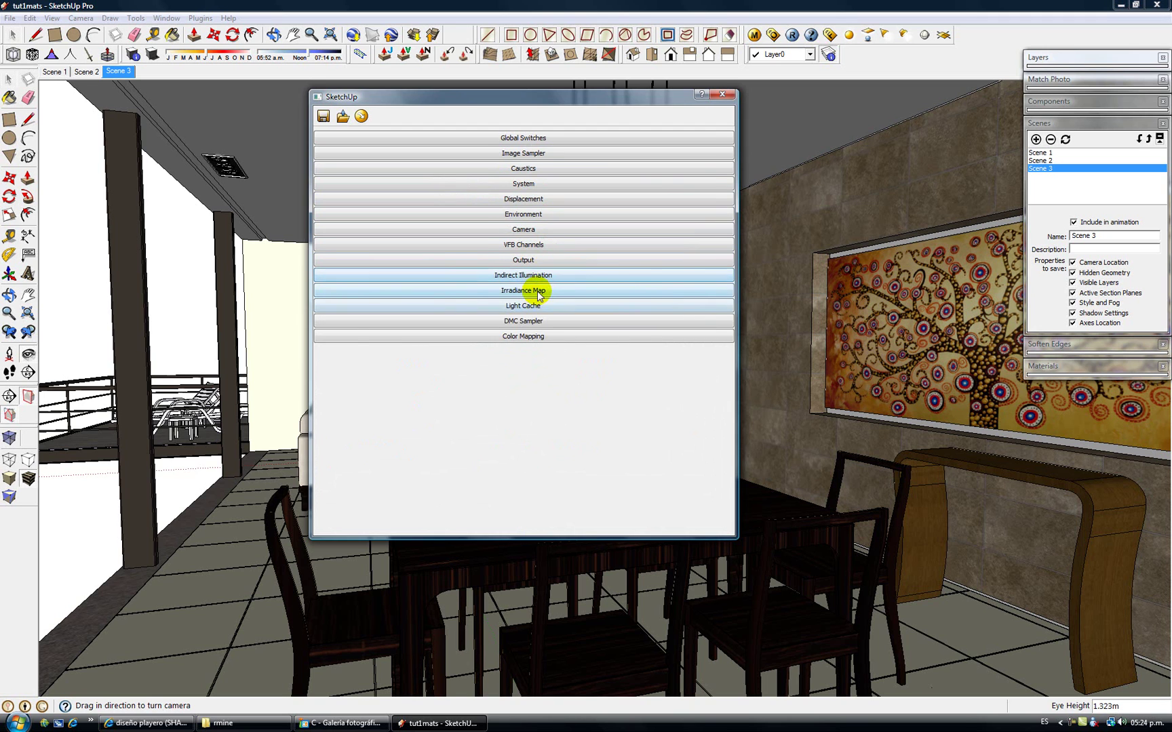
Set irradiance map rates -4/-2, HSph 70, samples 50, threshold 0.4, and enable ambient occlusion
left_click(531, 290)
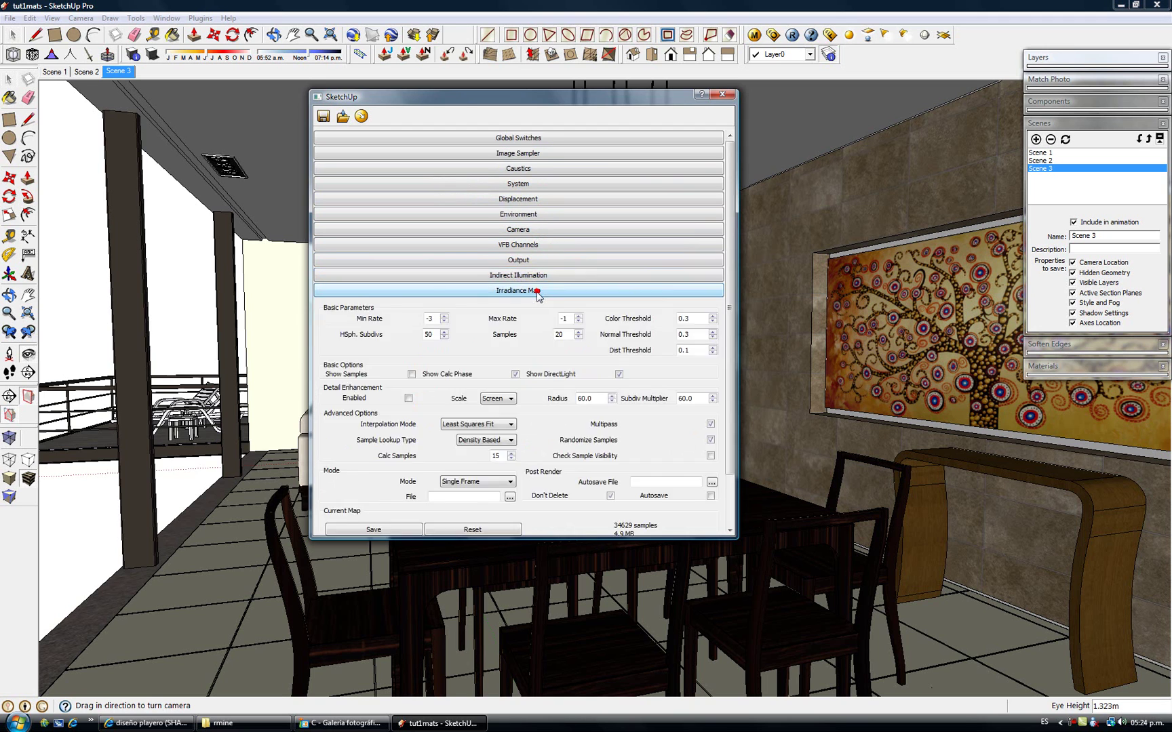
left_click(444, 322)
double_click(429, 336)
type("50")
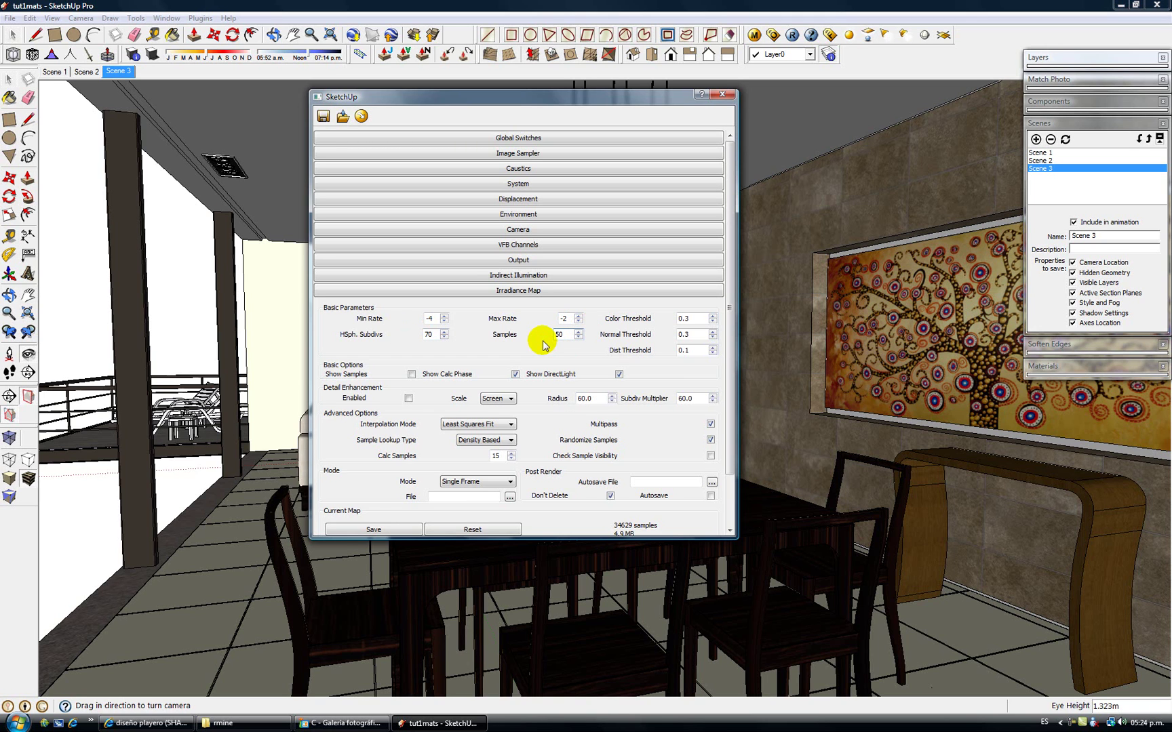
key("BackSpace")
key("BackSpace")
key("BackSpace")
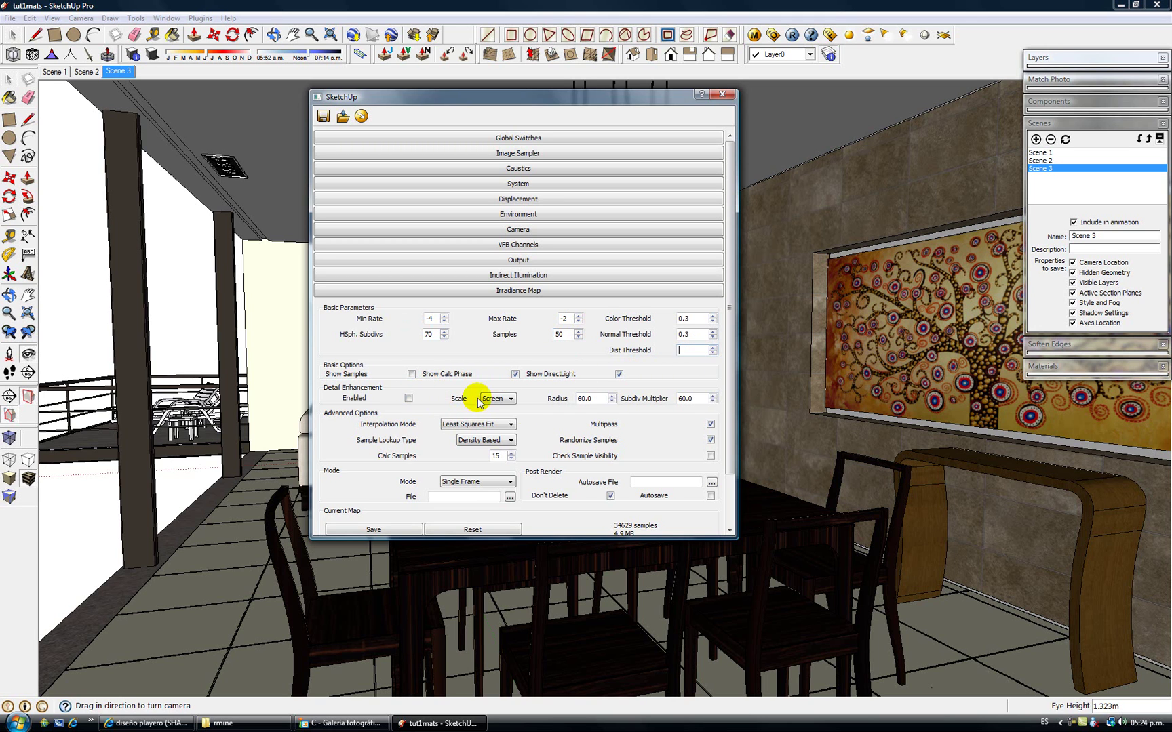
left_click(695, 352)
type("0.4")
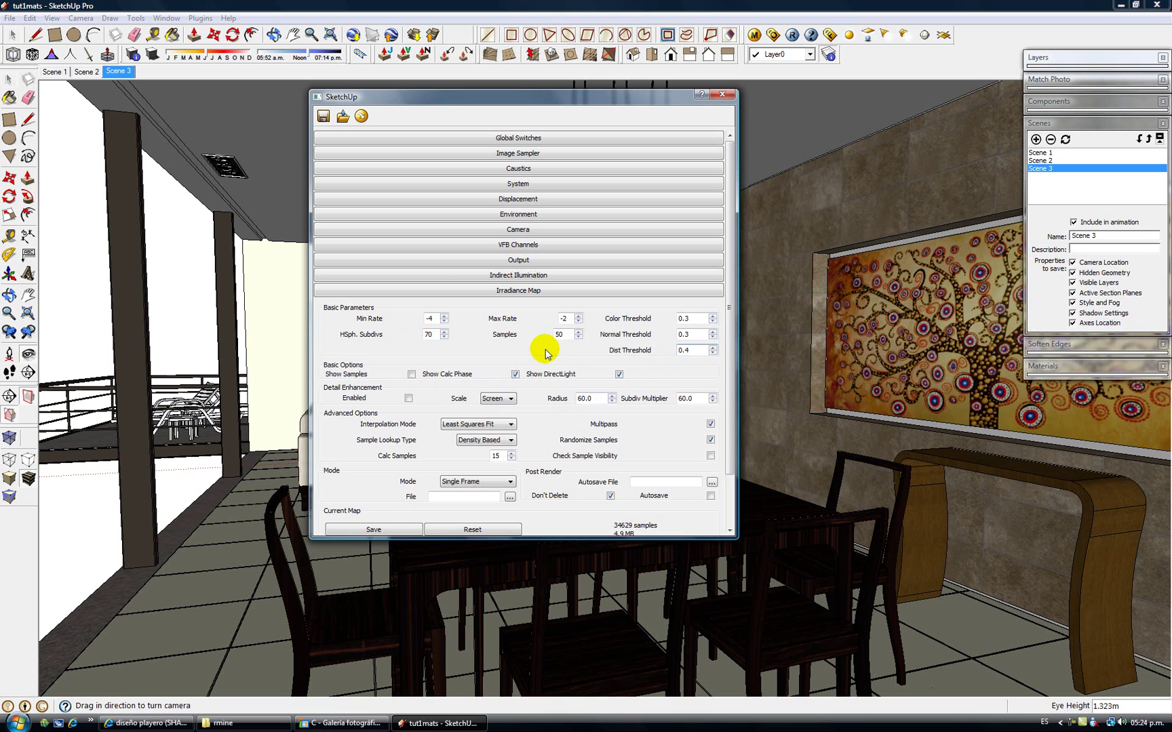
left_click(498, 292)
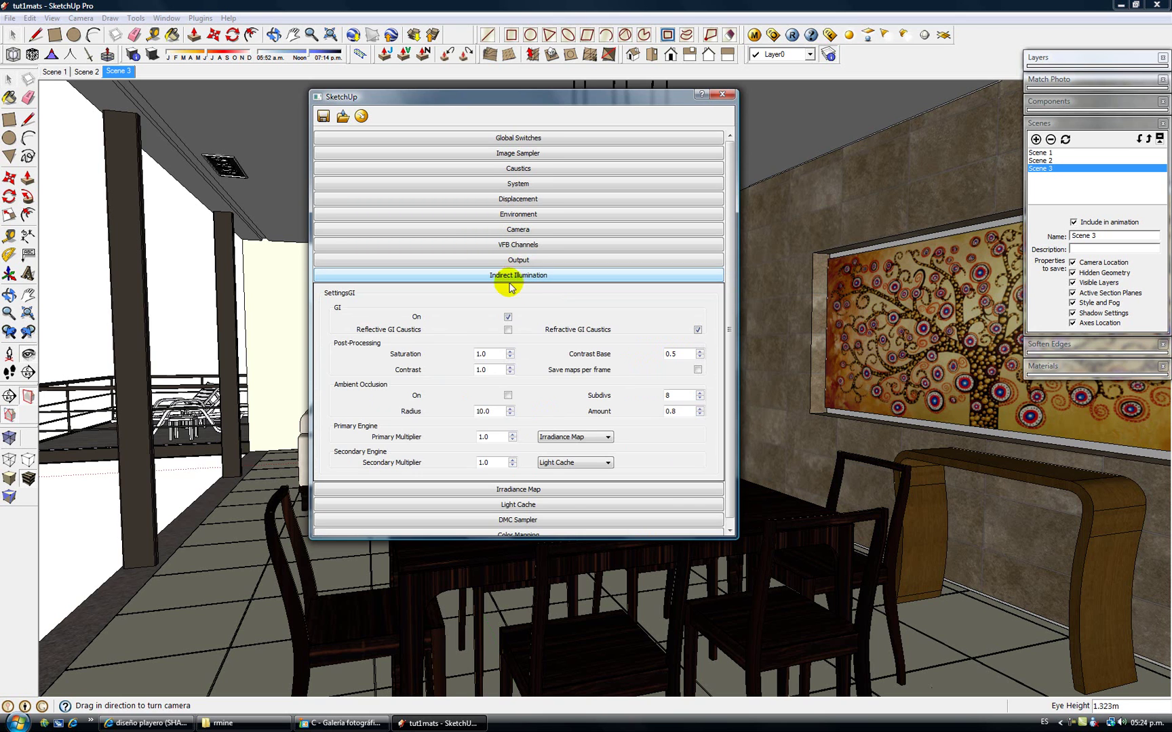
left_click(507, 394)
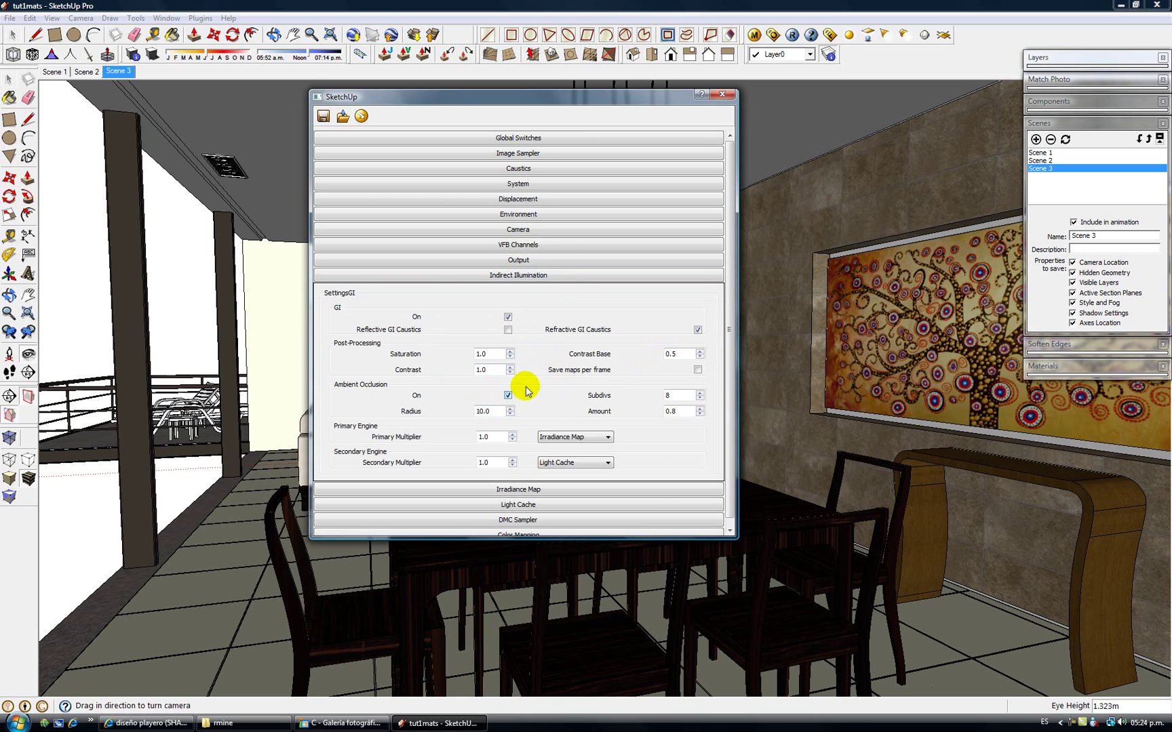
Set the Light Cache subdivisions to 1000
left_click(568, 279)
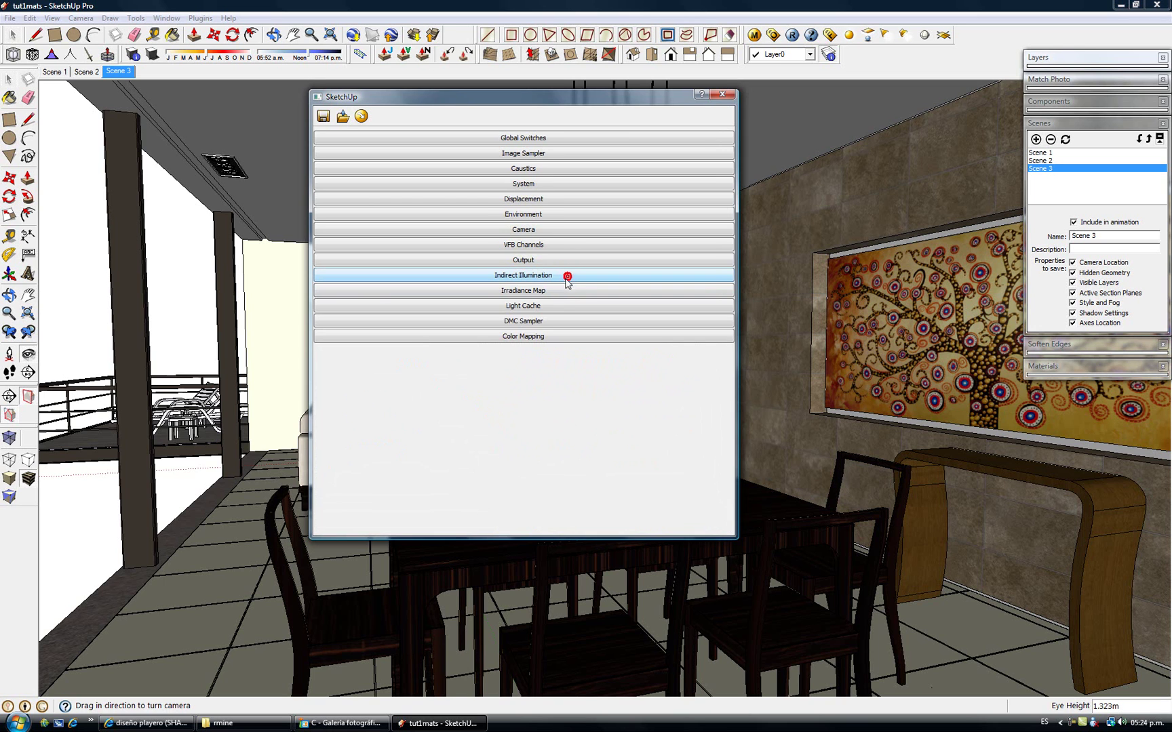
left_click(553, 306)
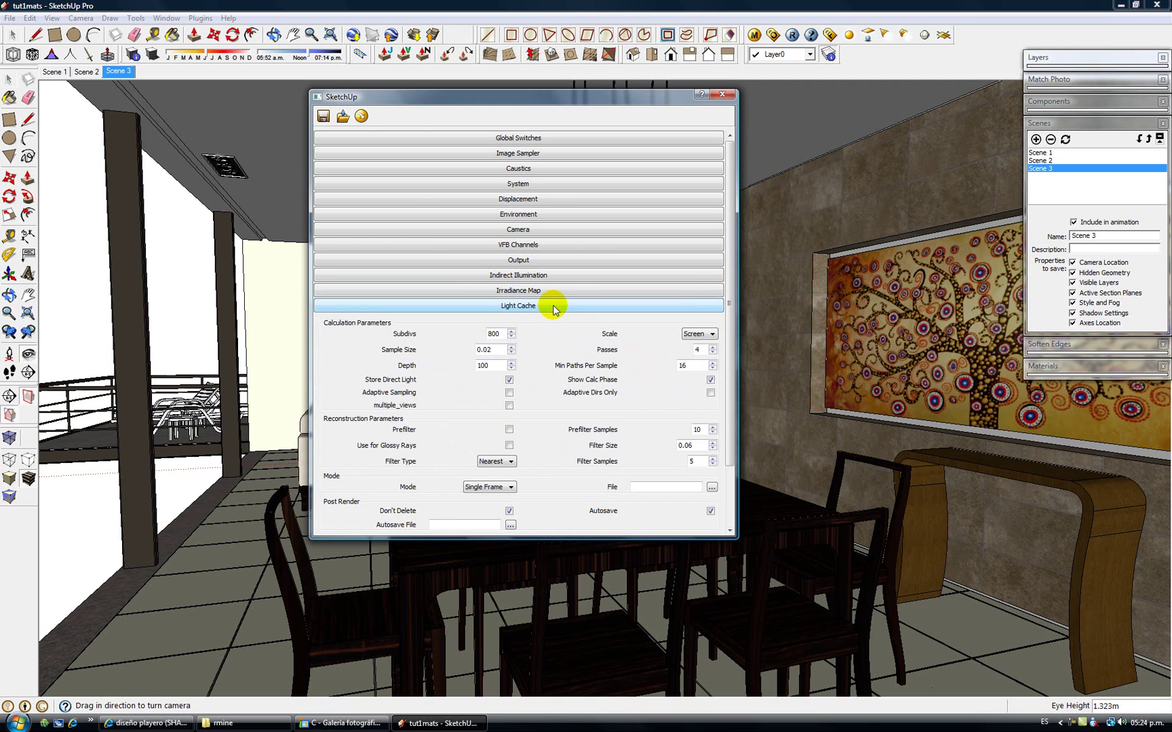
double_click(495, 333)
type("1000")
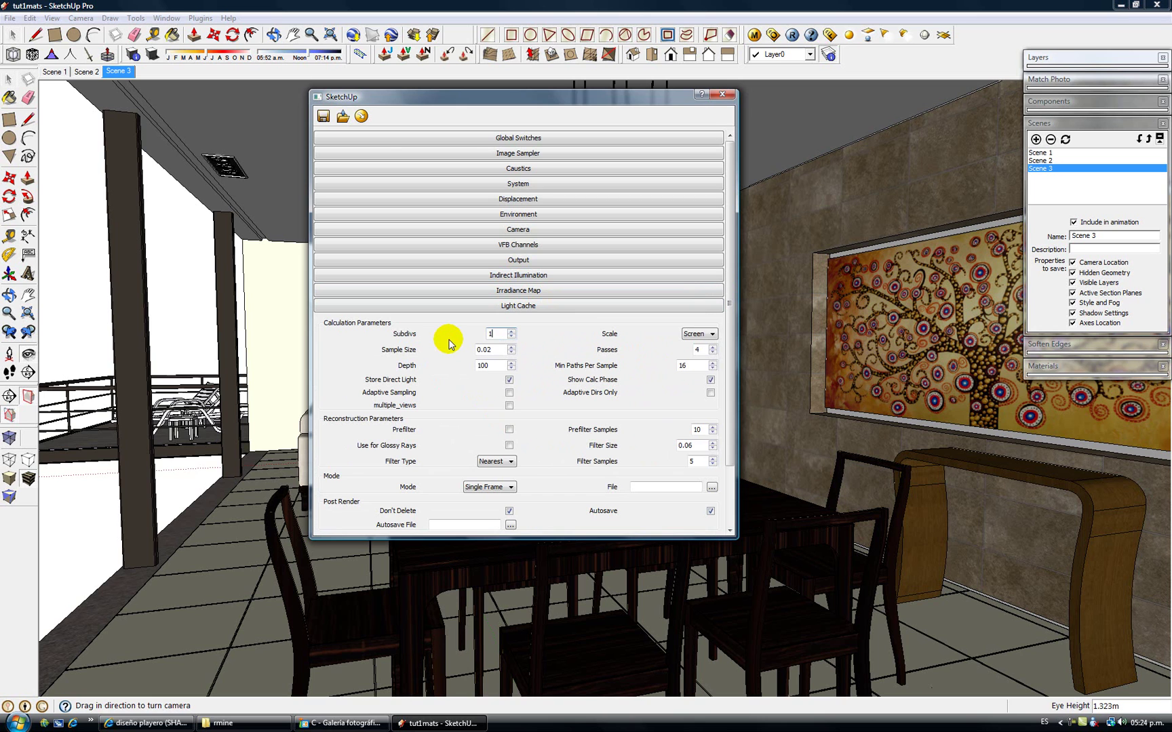
Lower the DMC Sampler noise threshold to 0.005
left_click(474, 307)
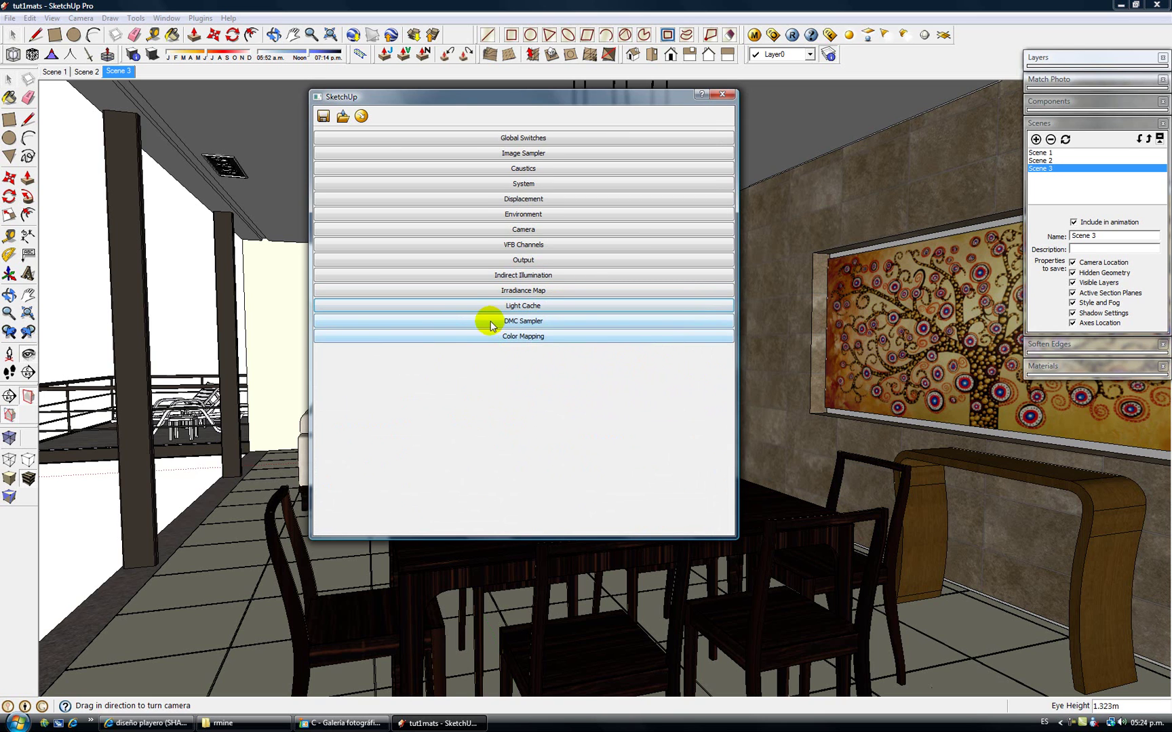
left_click(490, 322)
left_click(499, 371)
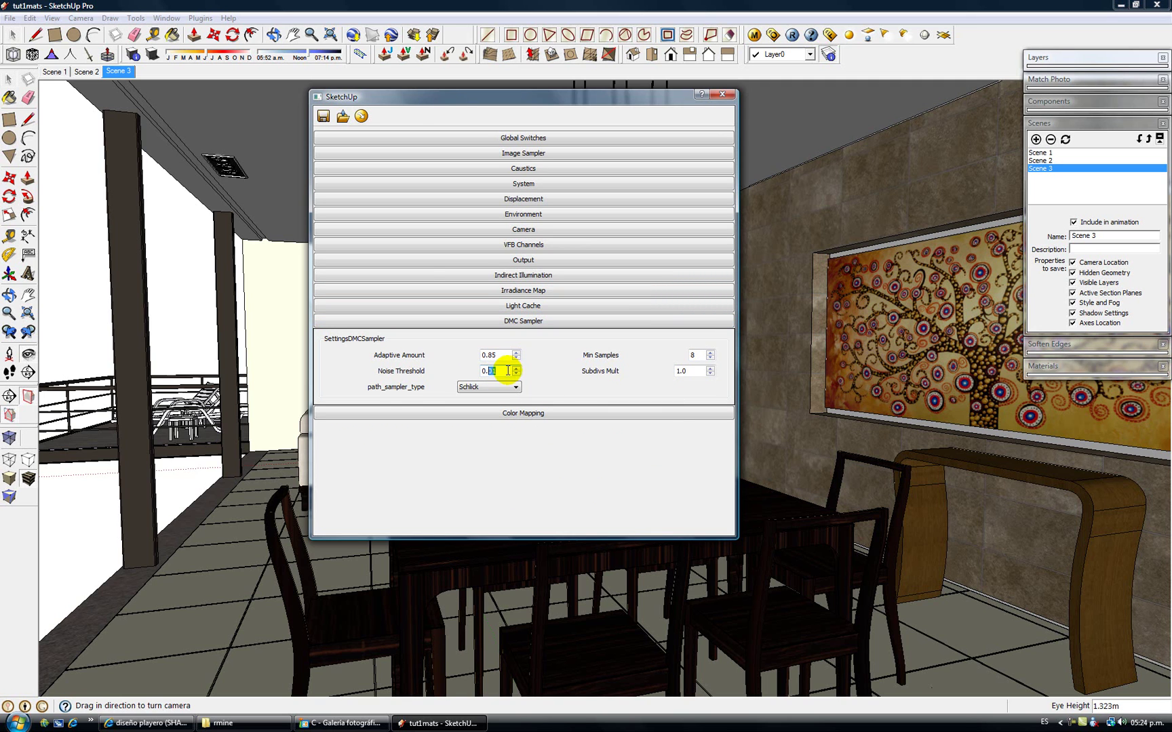
mouse_move(499, 371)
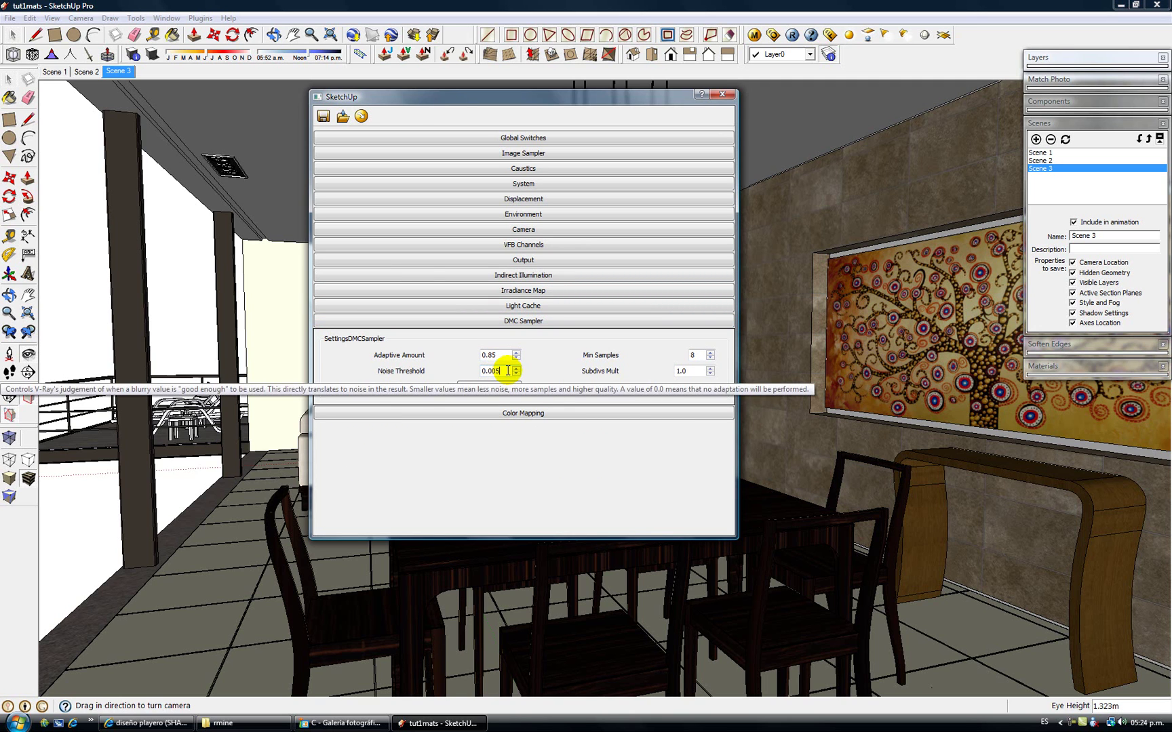
left_click(604, 448)
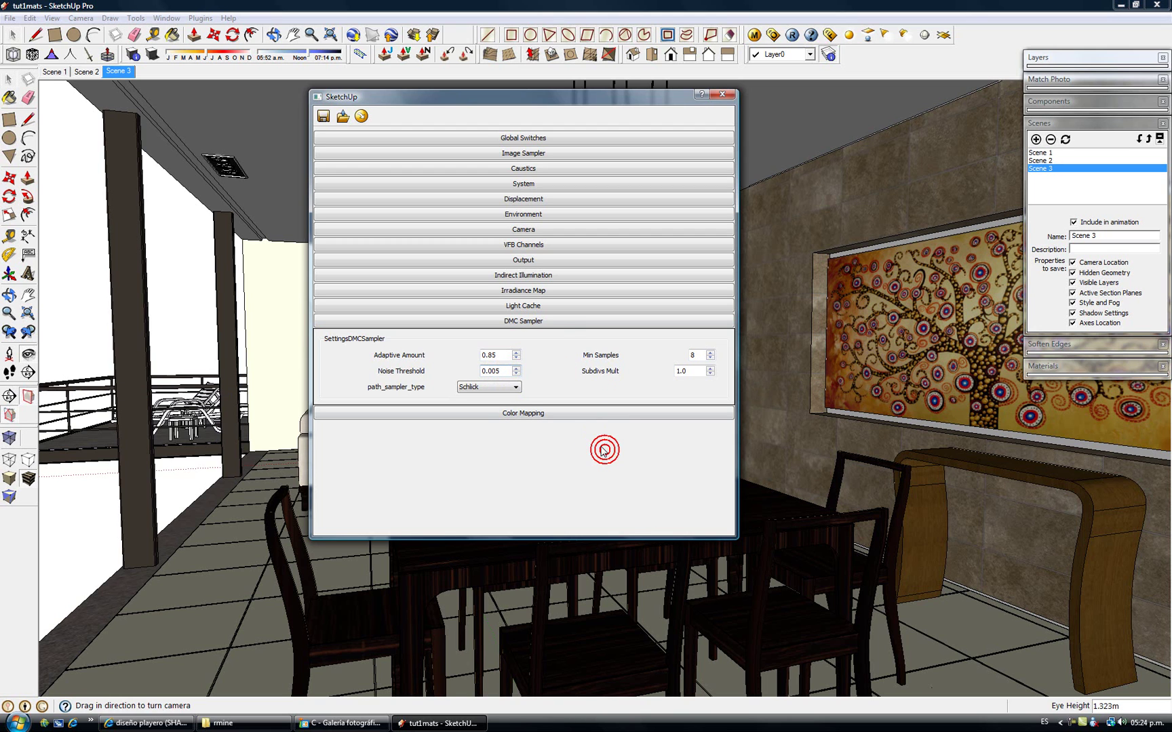
Set the V-Ray color mapping type to Exponential
left_click(577, 322)
left_click(516, 372)
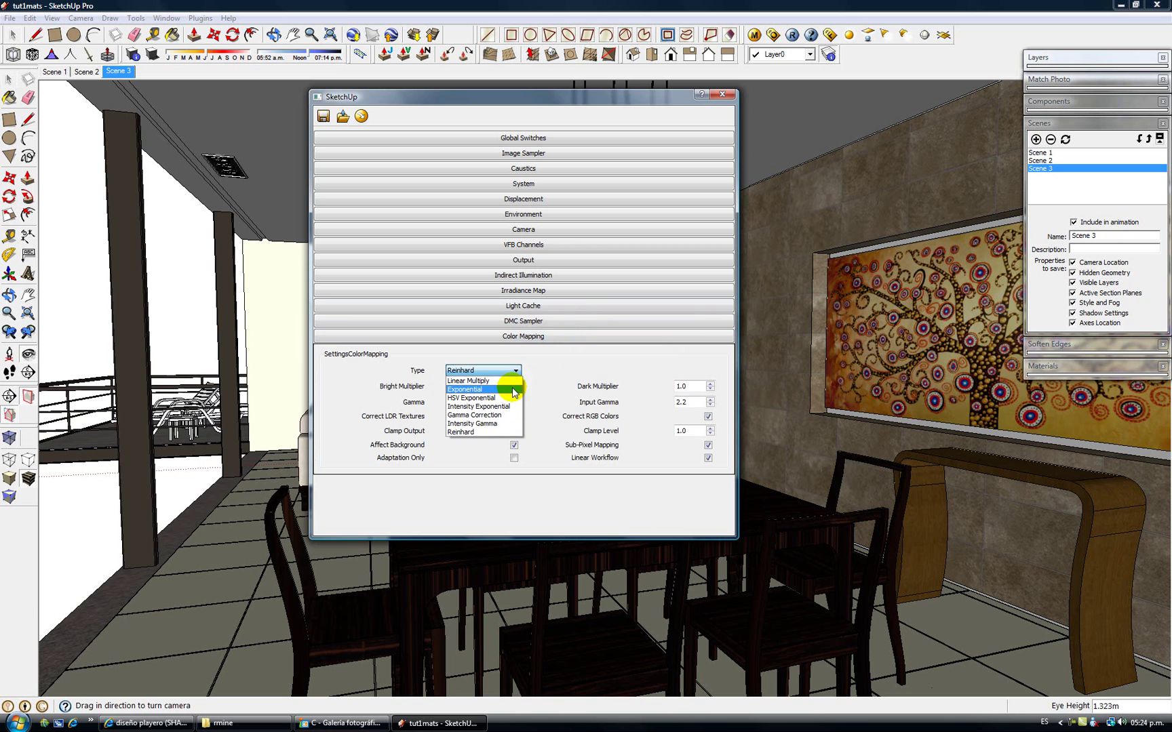
left_click(513, 392)
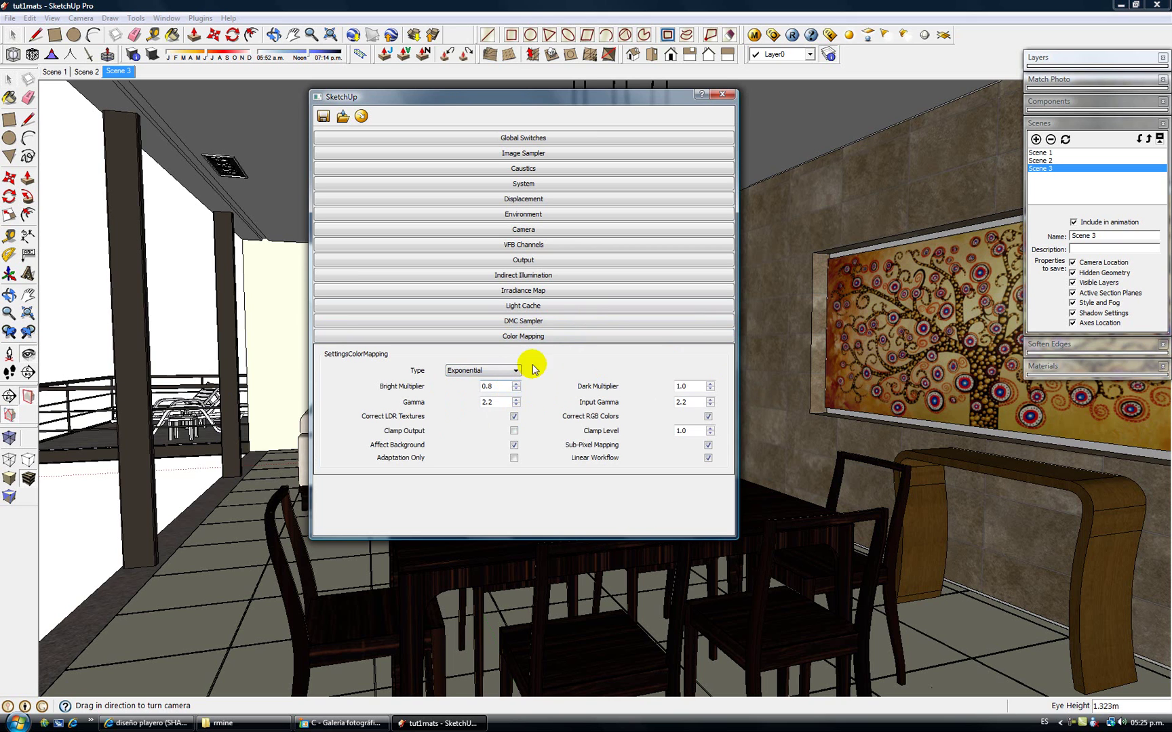
left_click(547, 336)
Close the render options and render Scene 3 into the V-Ray frame buffer
left_click(723, 94)
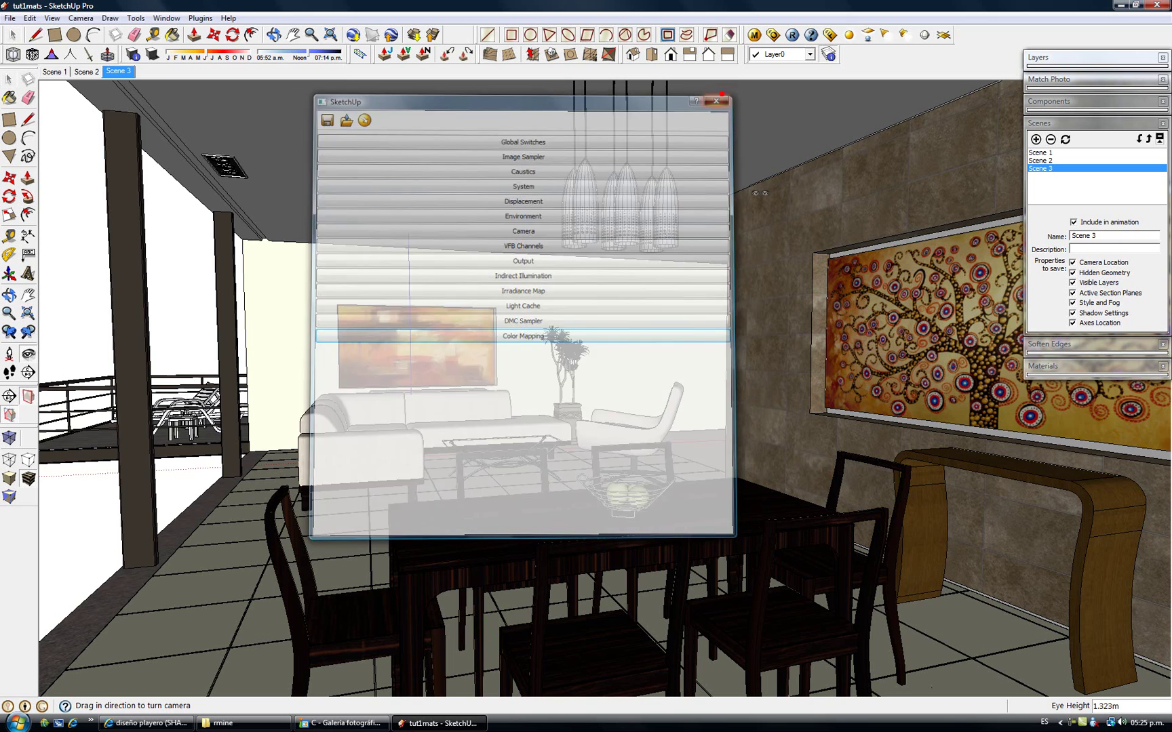
left_click(1073, 722)
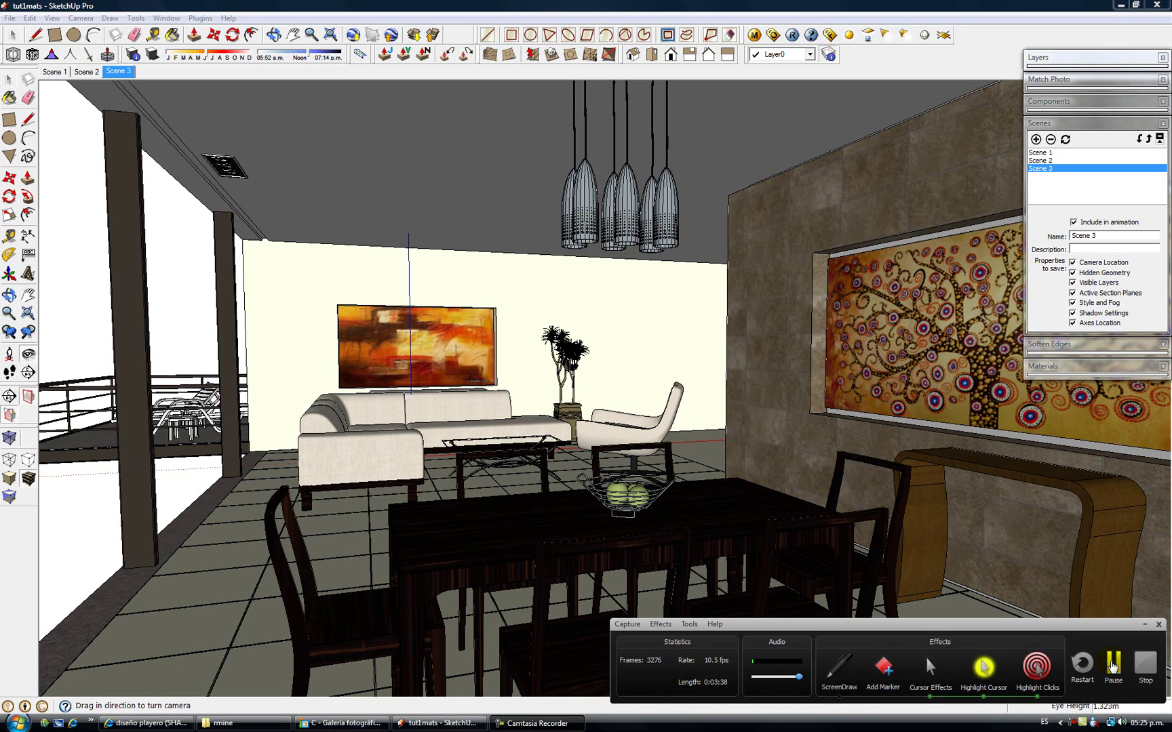
left_click(1112, 666)
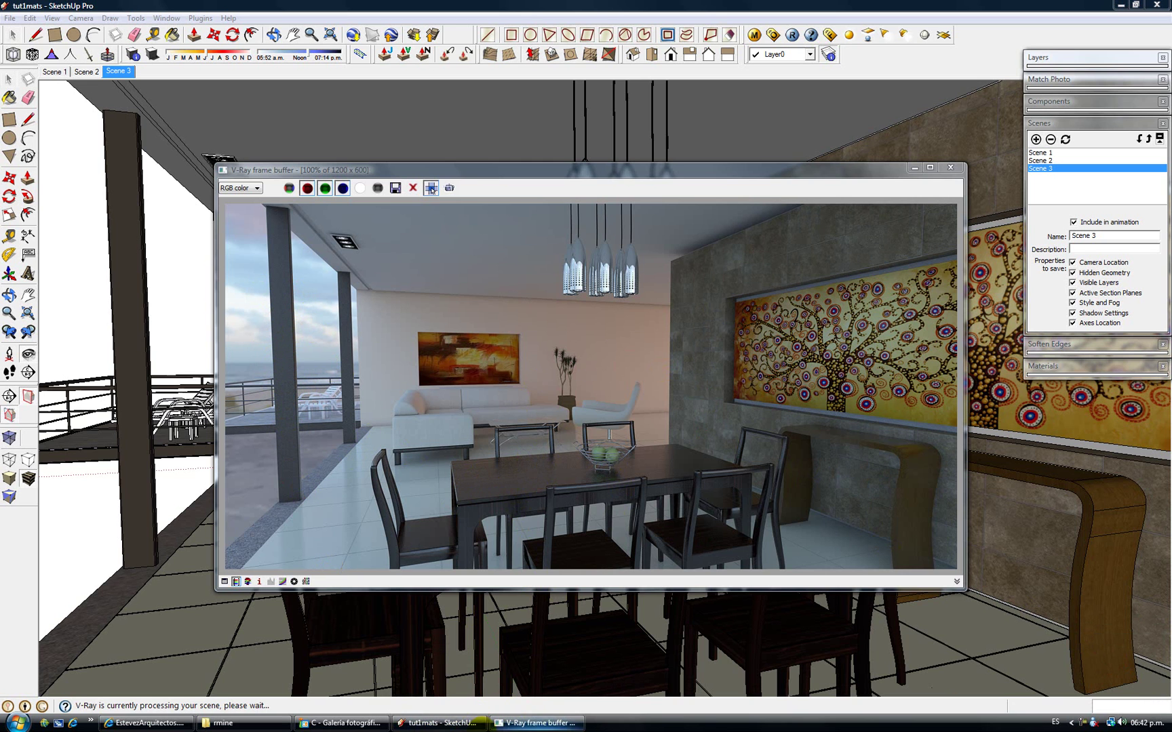
Alternate three times between reference image C and the render, finishing on the render
left_click(360, 724)
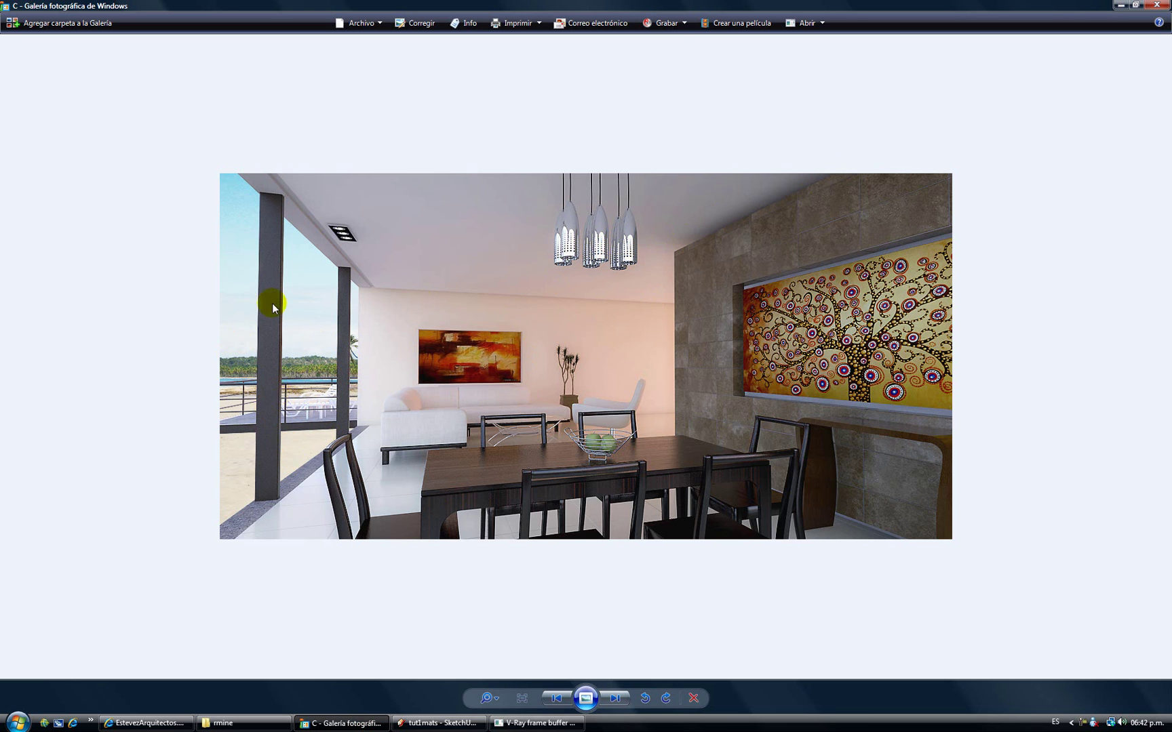
left_click(526, 722)
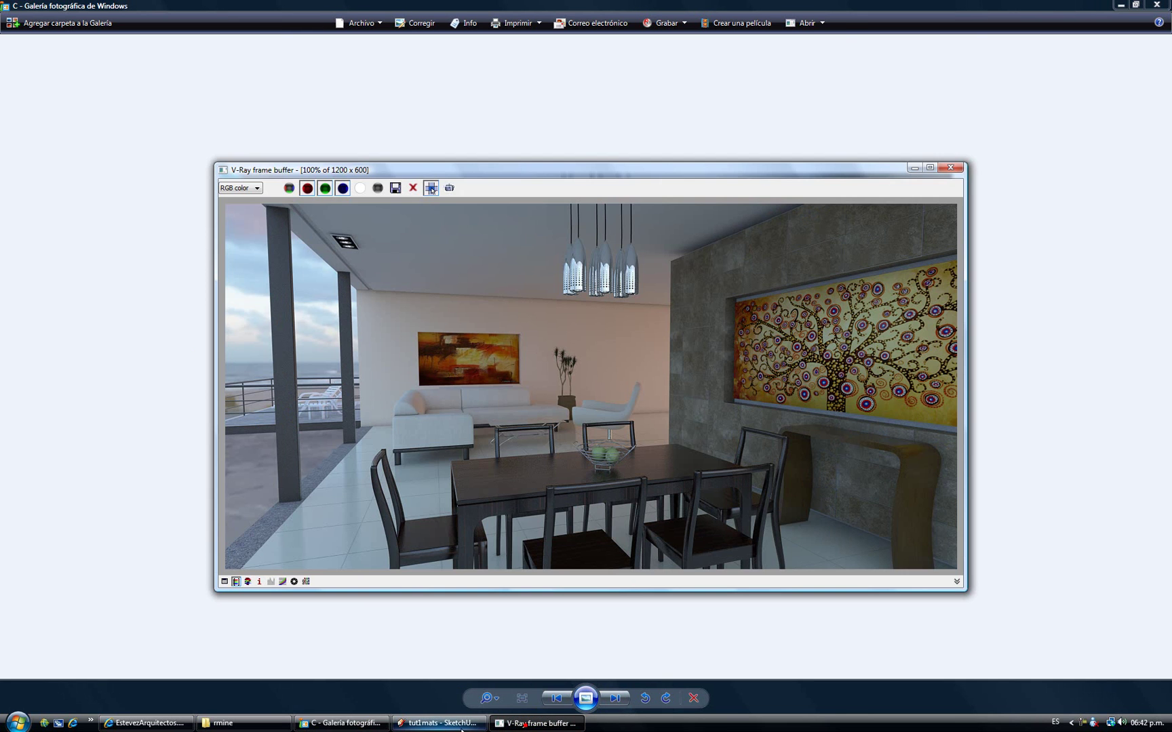
left_click(343, 723)
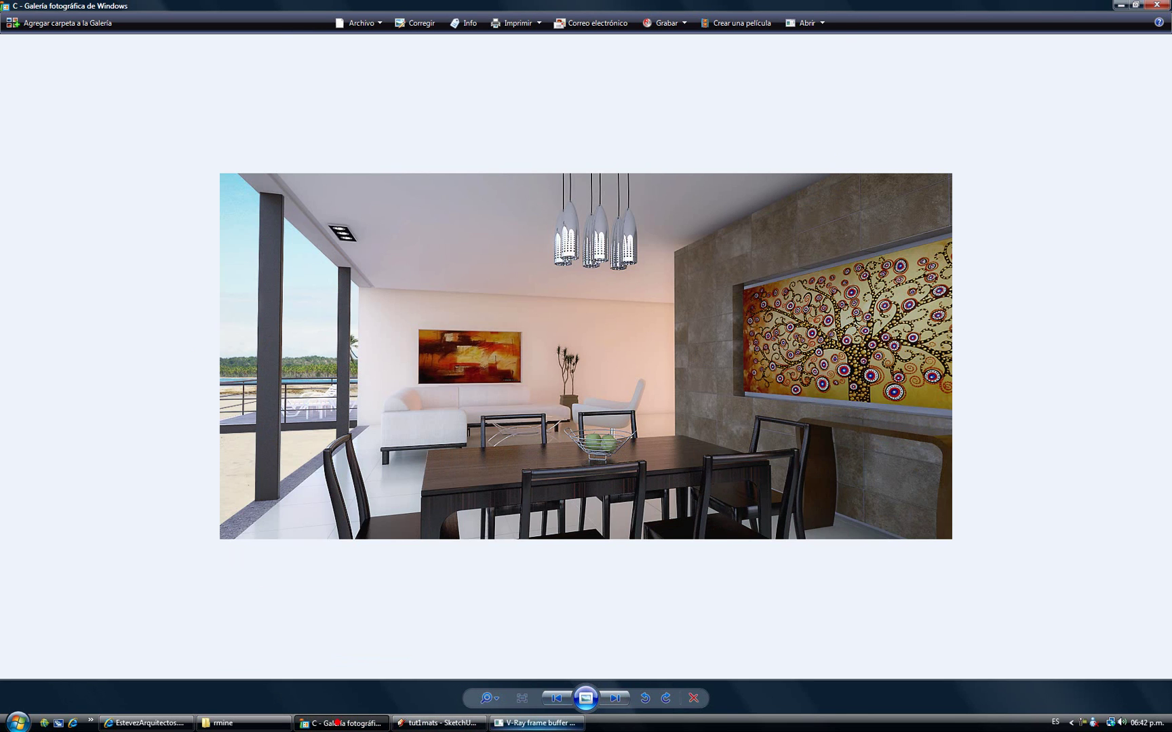
left_click(542, 723)
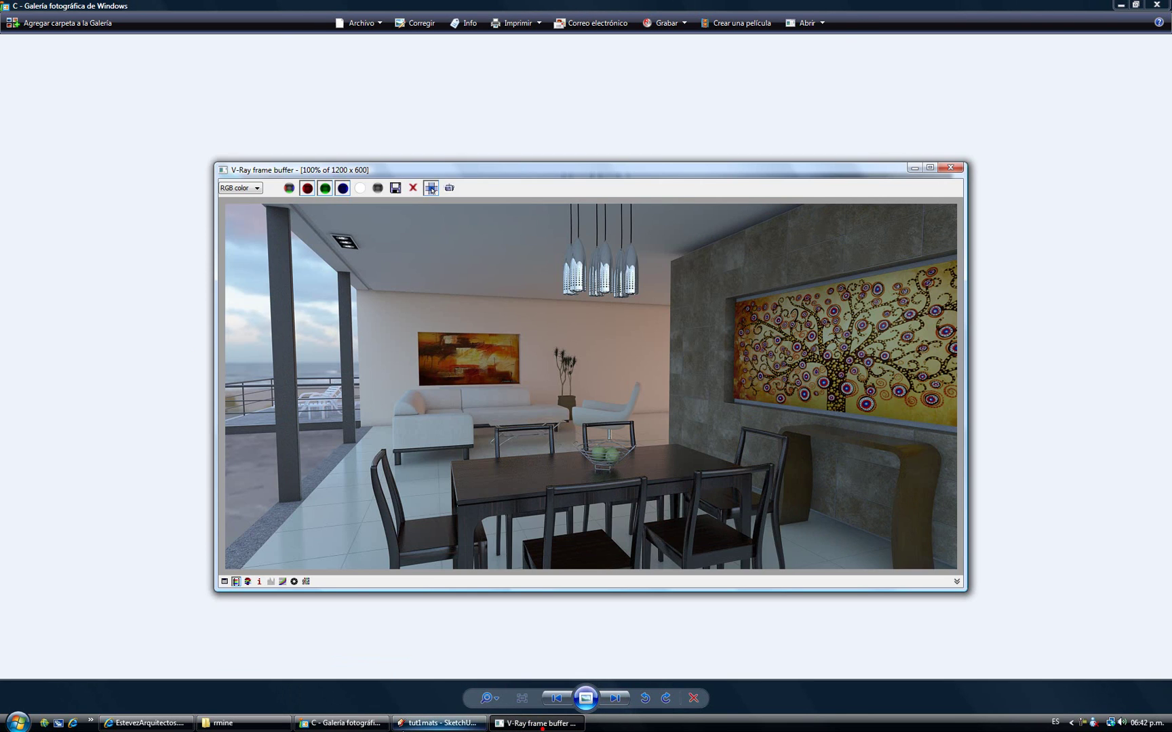
left_click(346, 724)
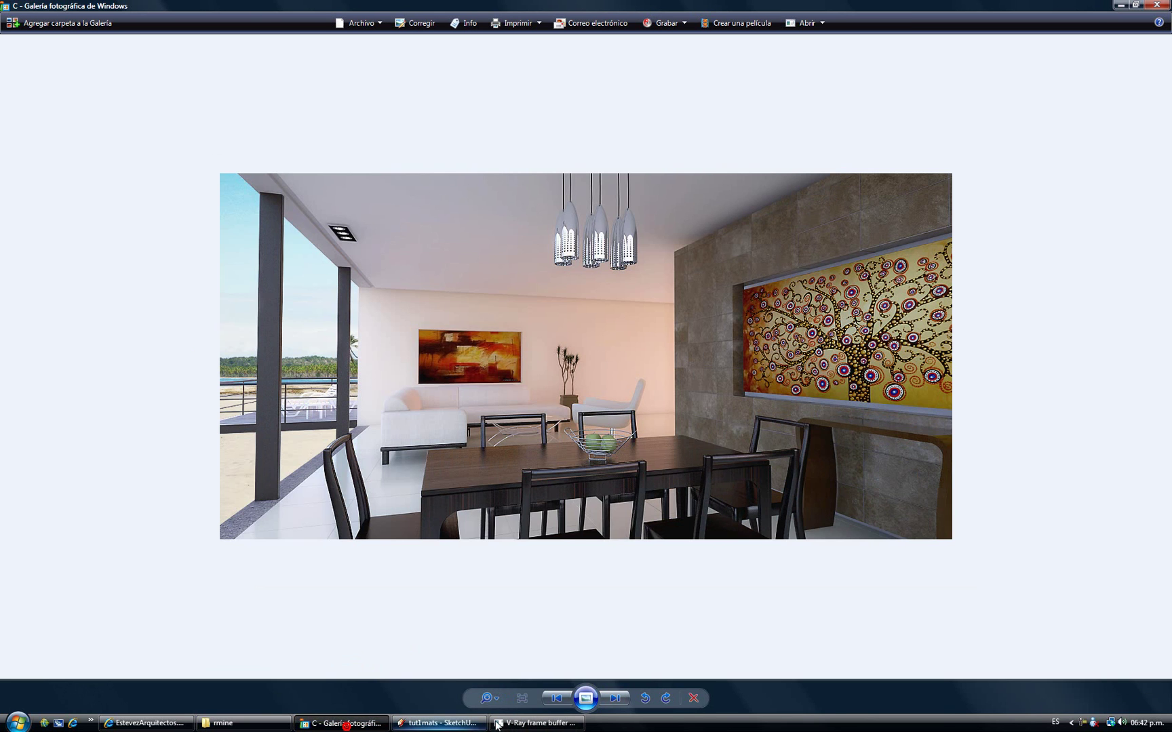
left_click(564, 725)
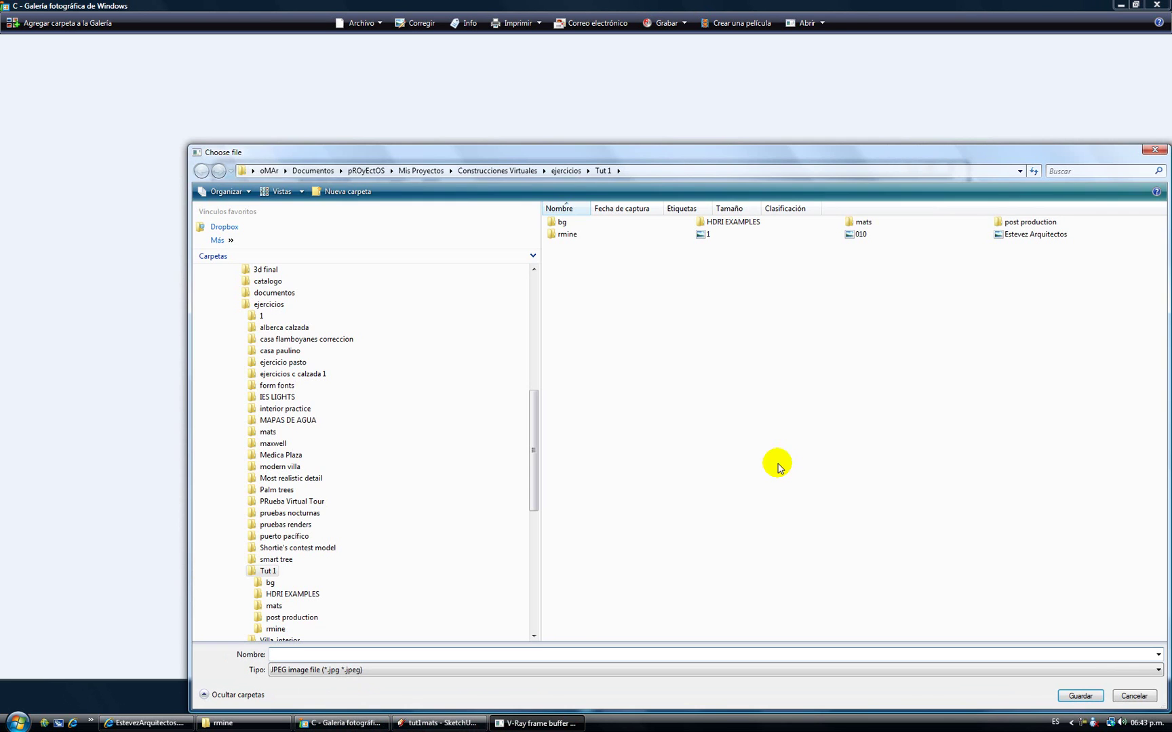
Save the render as a Portable Network Graphics file 'tut1 render 1' in Tut 1
left_click_drag(987, 168, 885, 102)
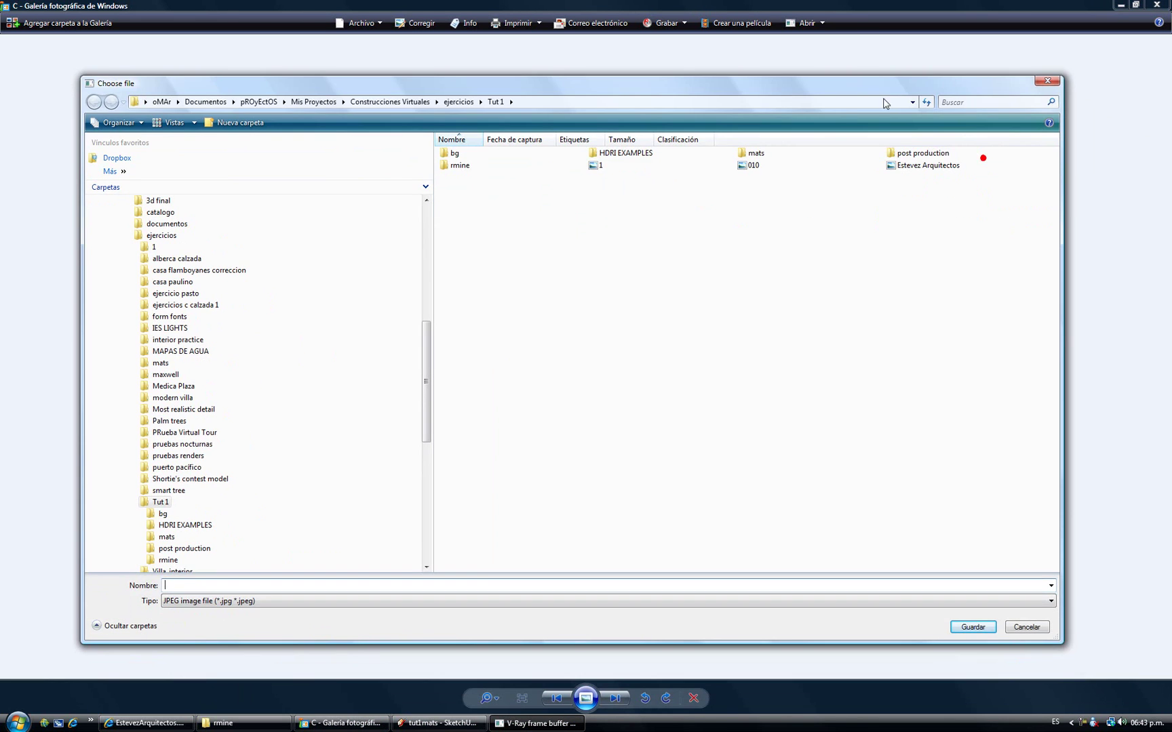
left_click(1049, 603)
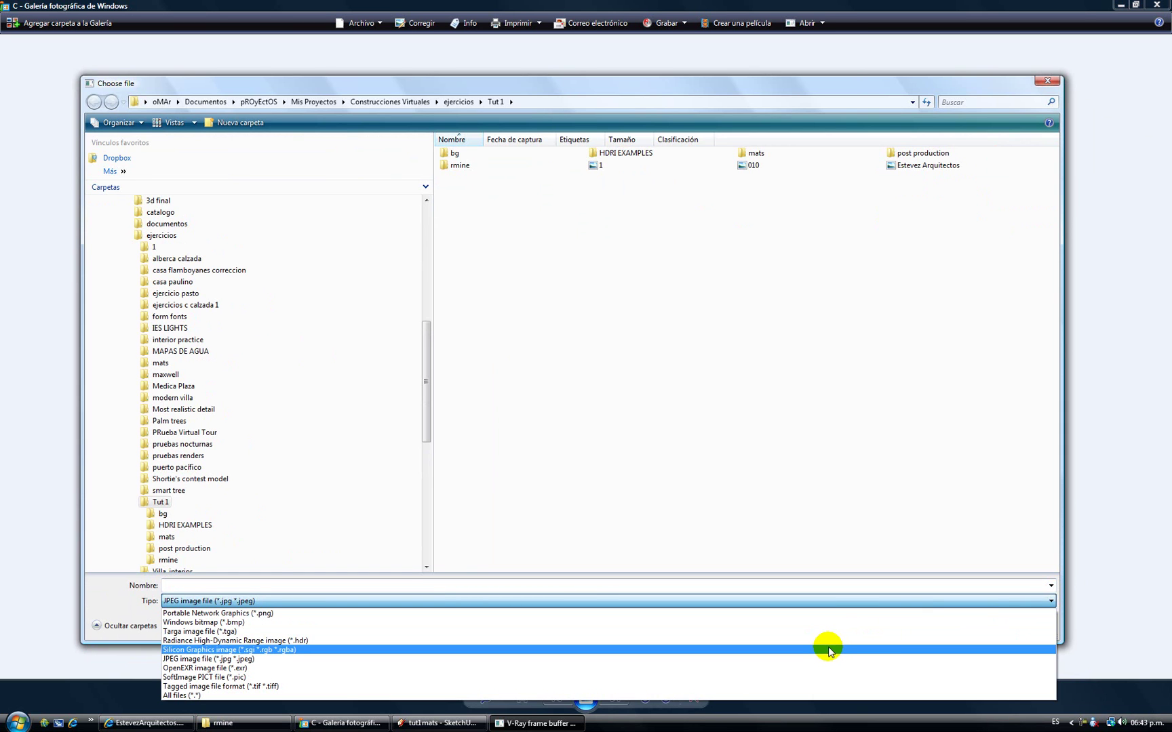
left_click(799, 614)
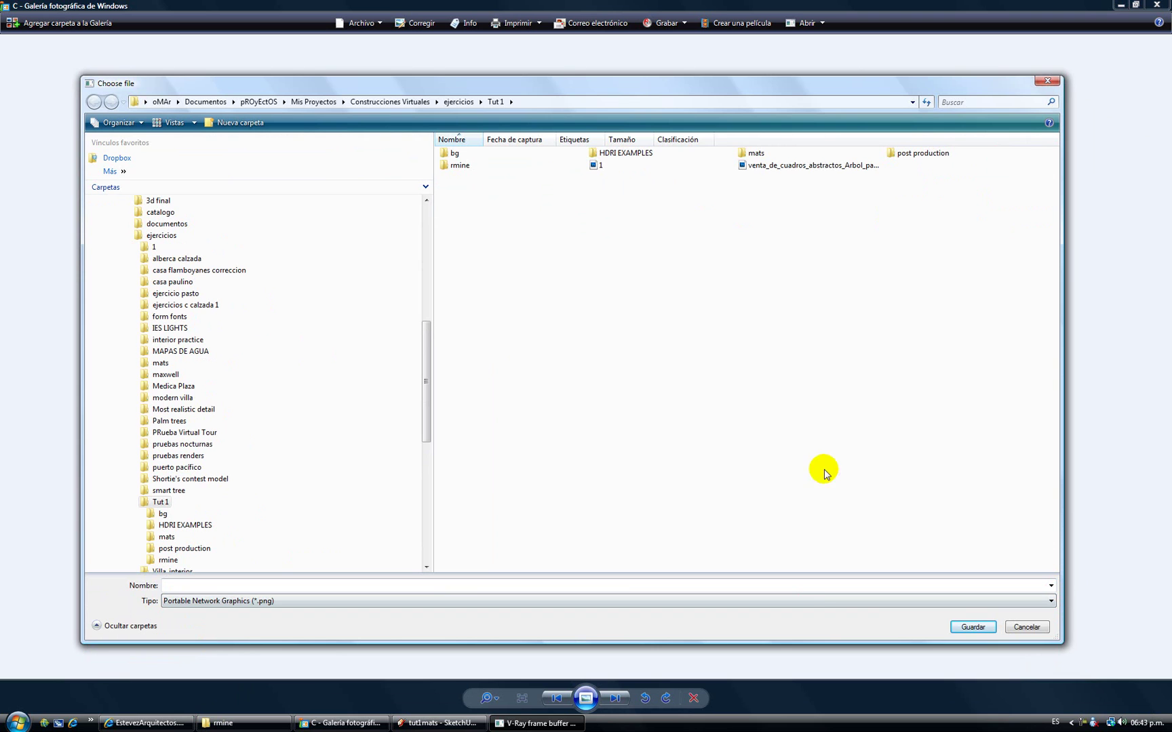
left_click(589, 330)
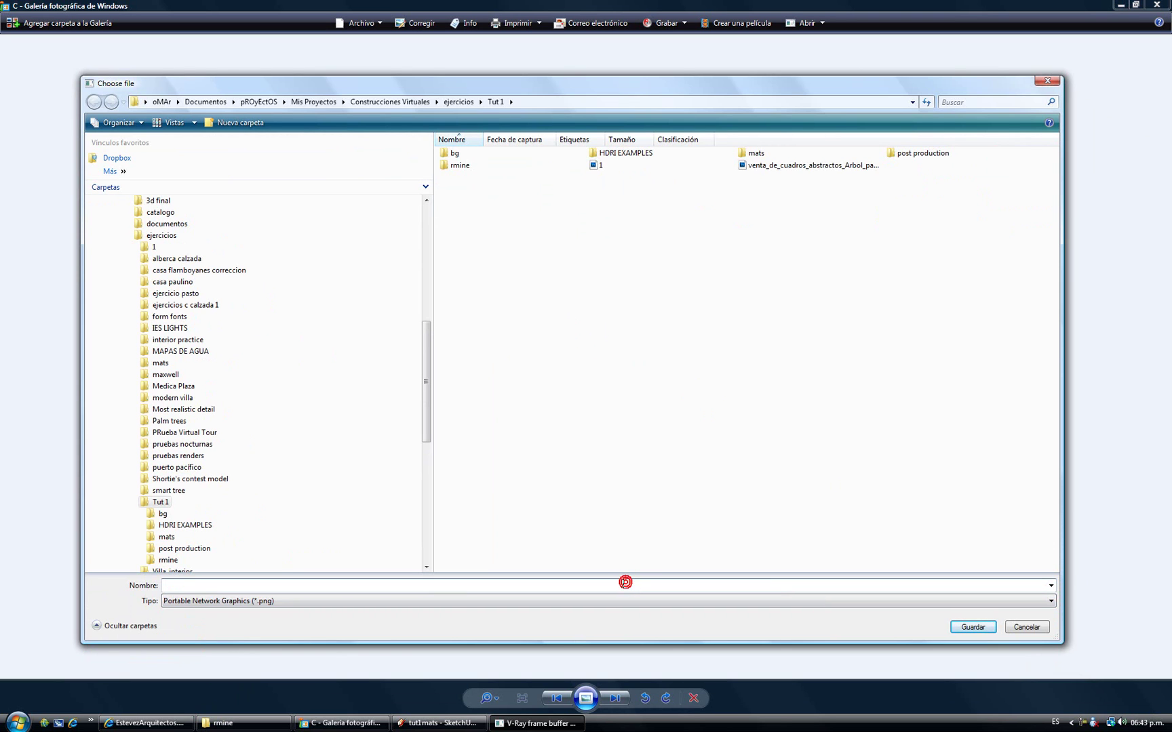
type("t")
type("1")
key("Escape")
left_click(969, 630)
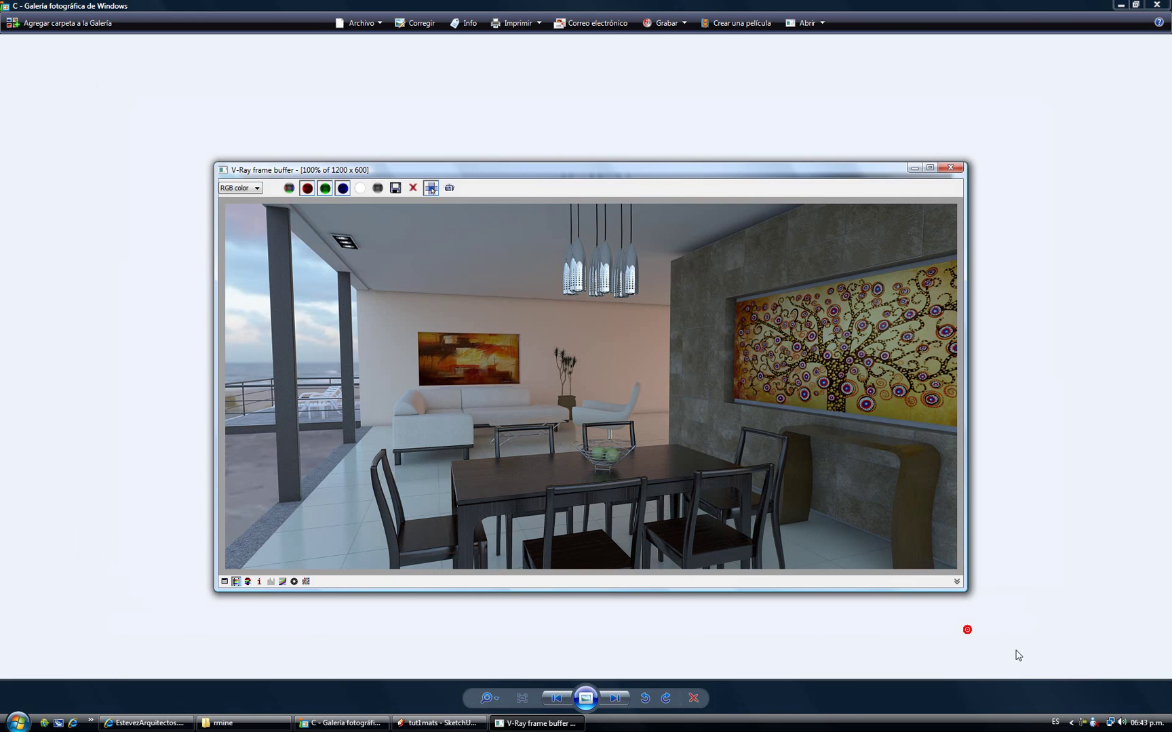
left_click(1095, 723)
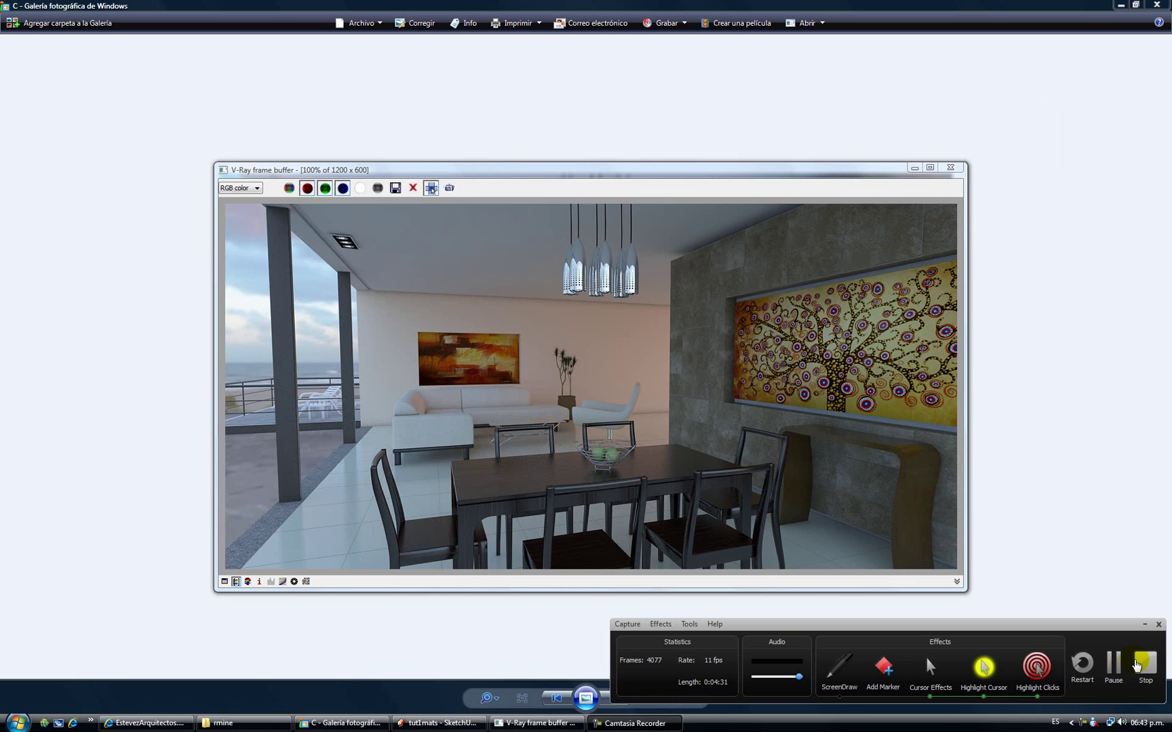